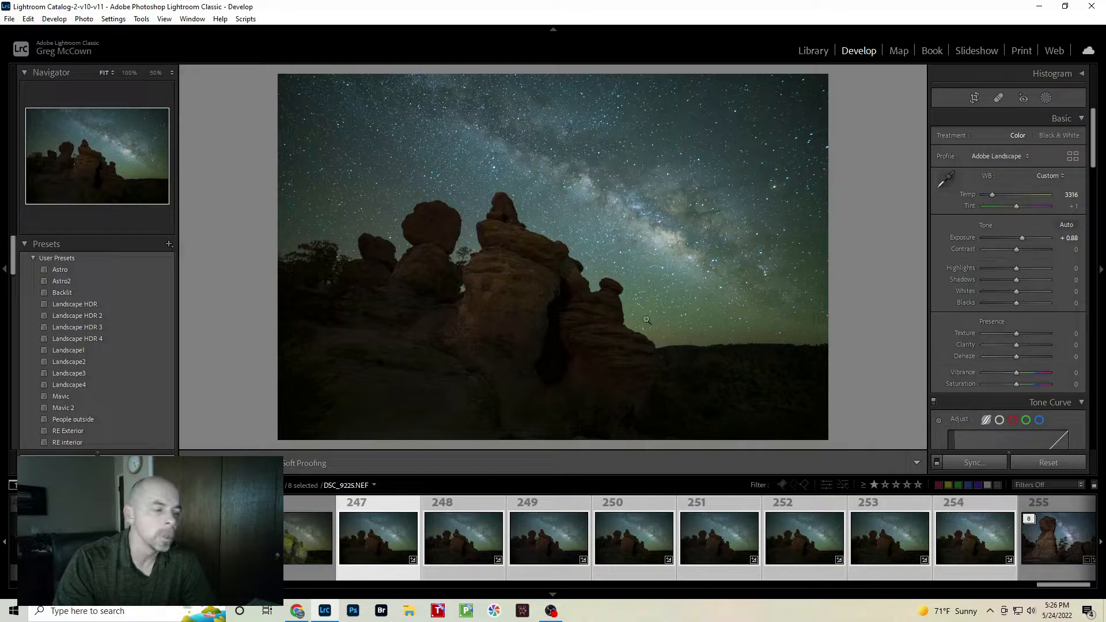
Examine the Milky Way frames 247 to 254, comparing the seven frames up to 253 with the last one, 254.
click(451, 519)
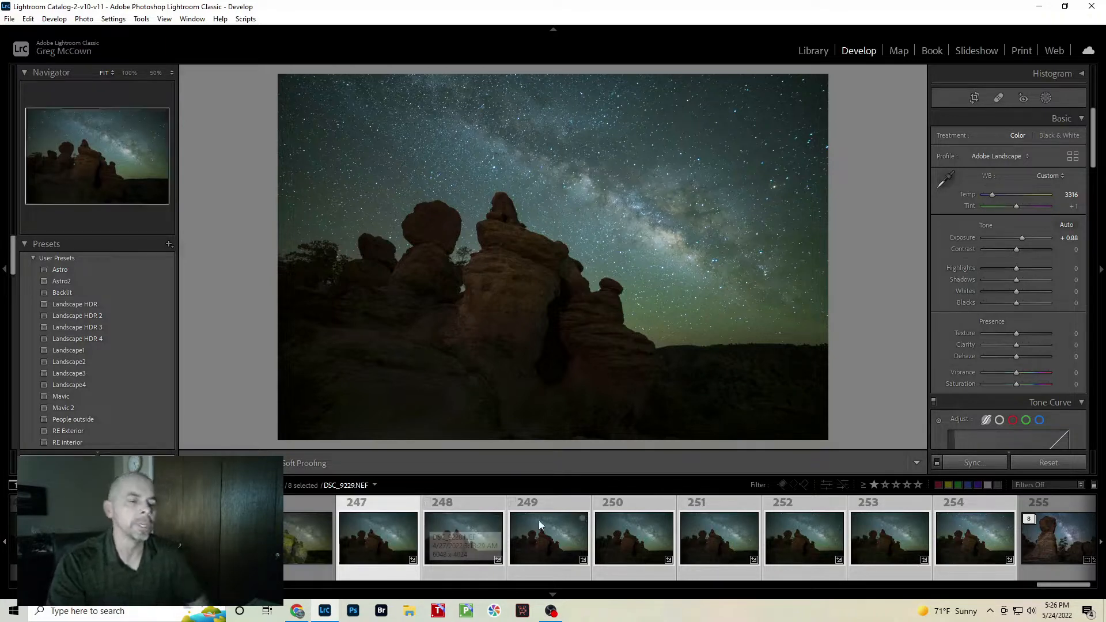
click(480, 562)
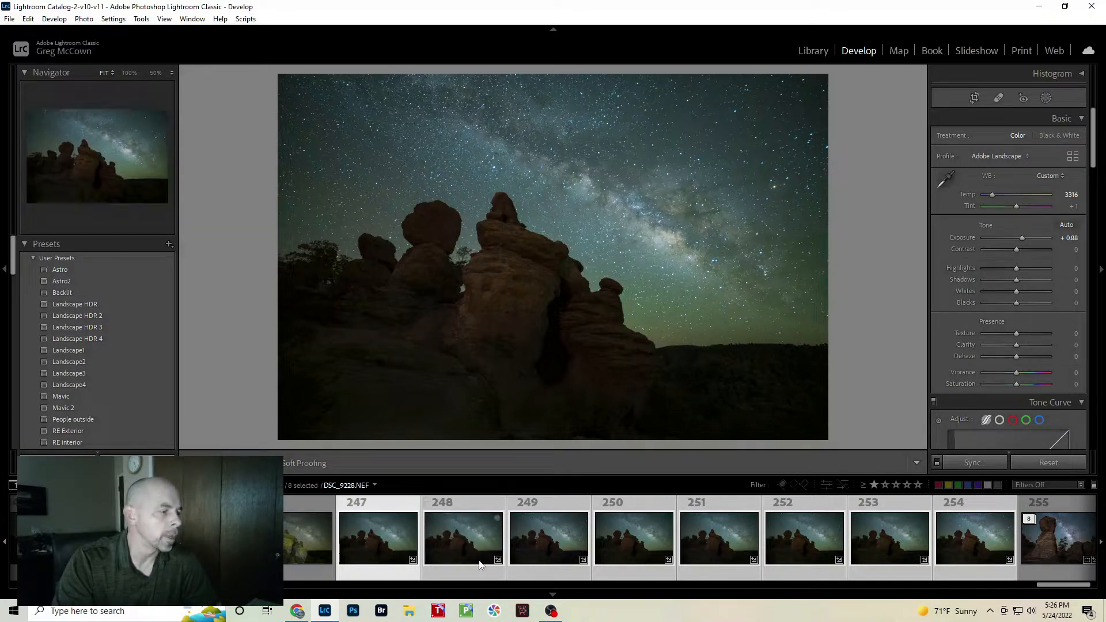
click(558, 538)
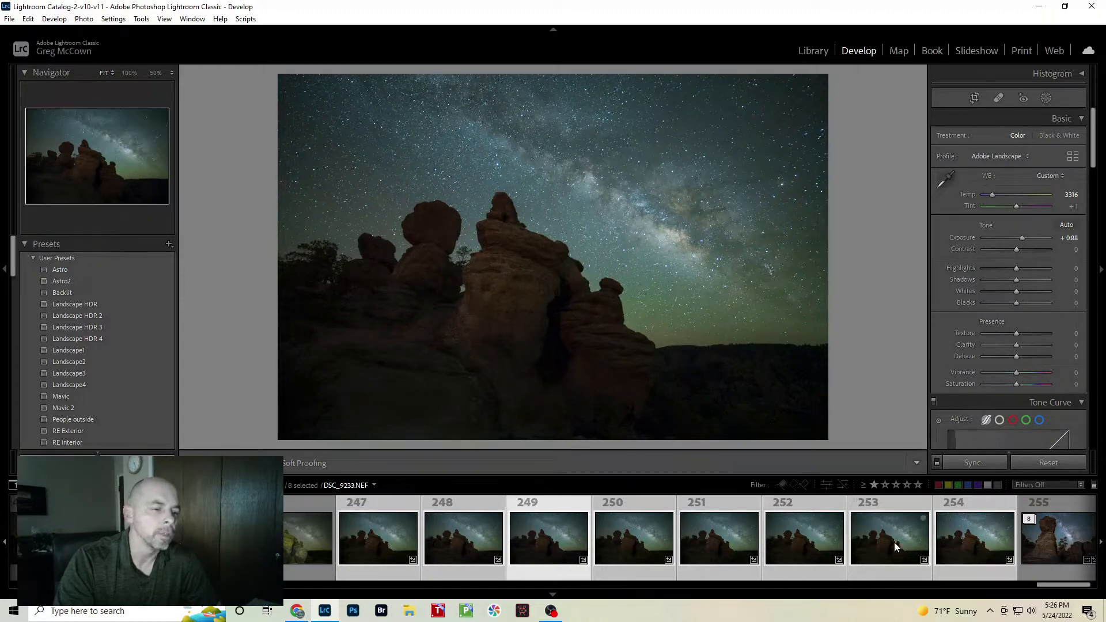
click(454, 541)
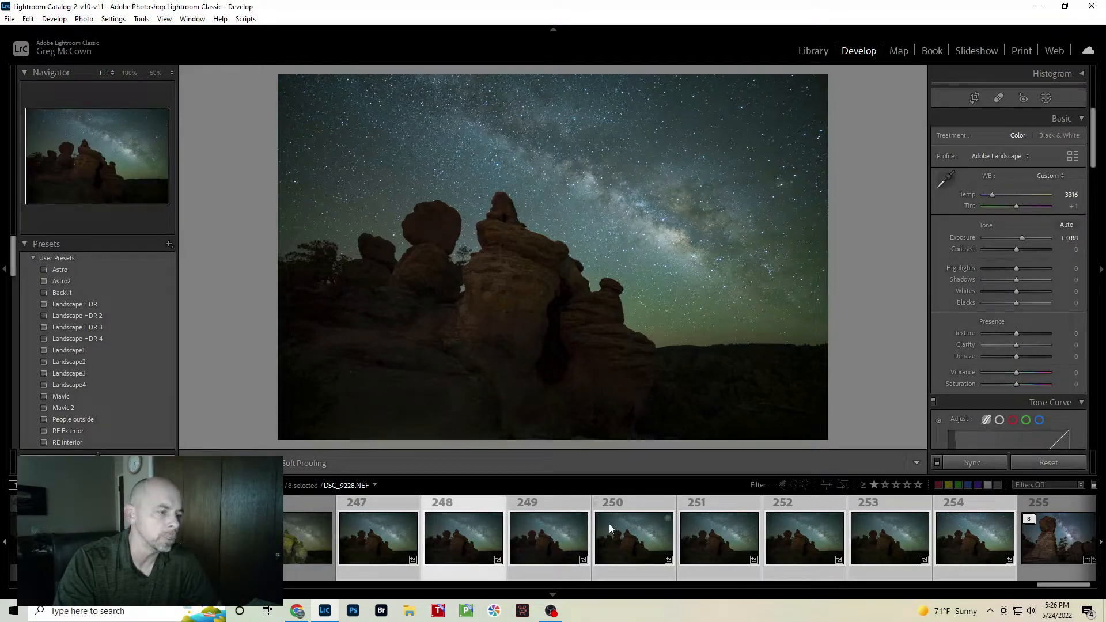
click(557, 541)
click(976, 541)
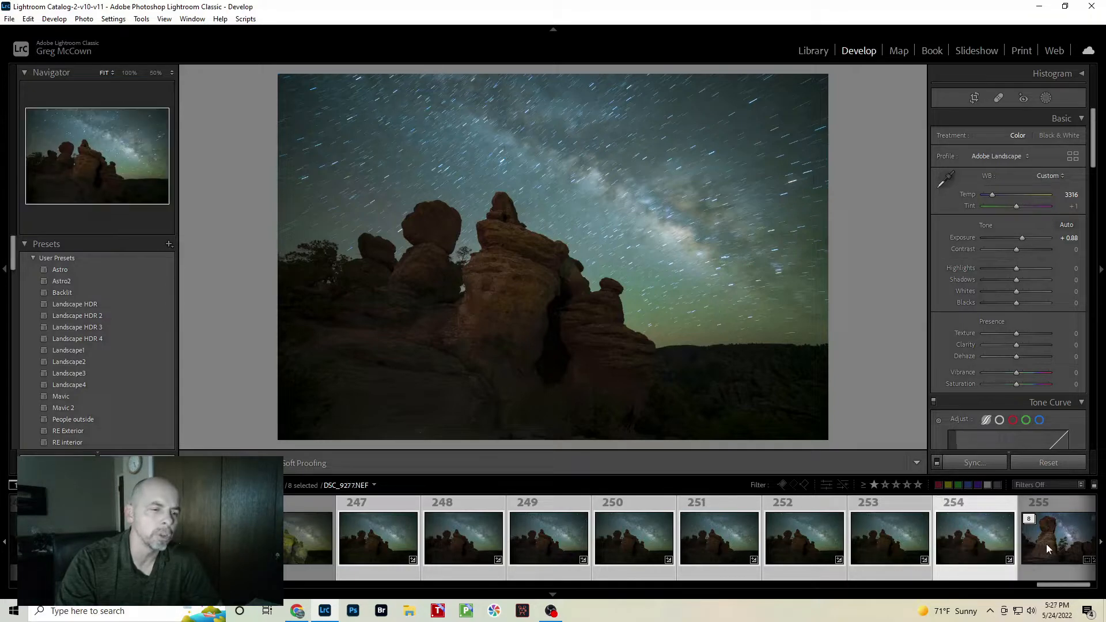
key(Right)
click(894, 545)
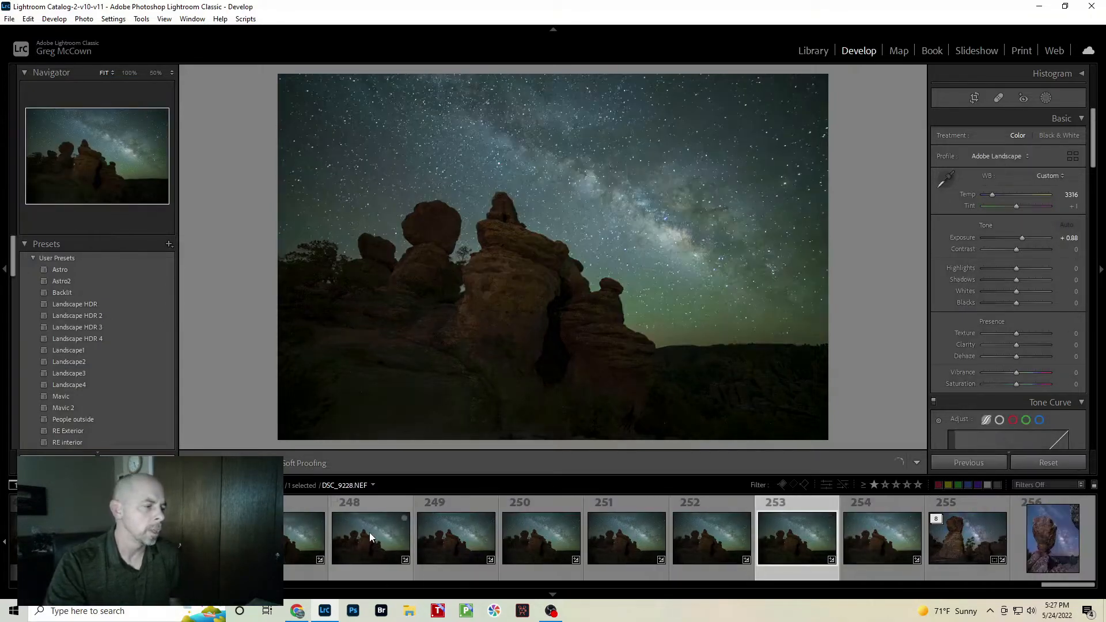
shift+click(304, 558)
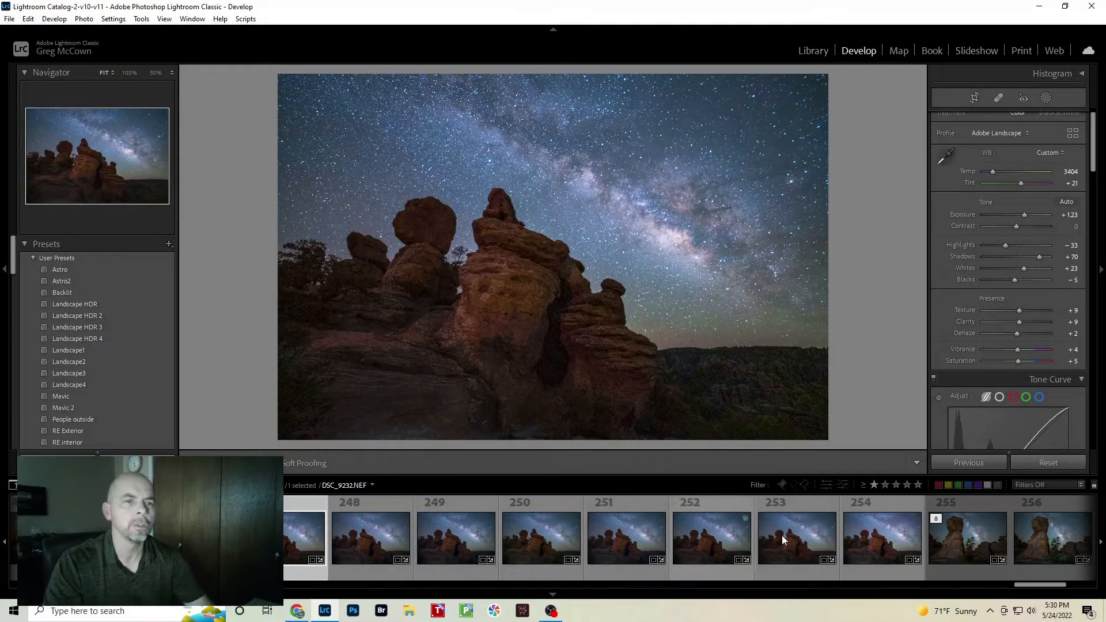
Check the Detail settings of the eight edited frames, comparing noise reduction and star rendering in frame 254 with frames 247 to 253.
shift+click(869, 534)
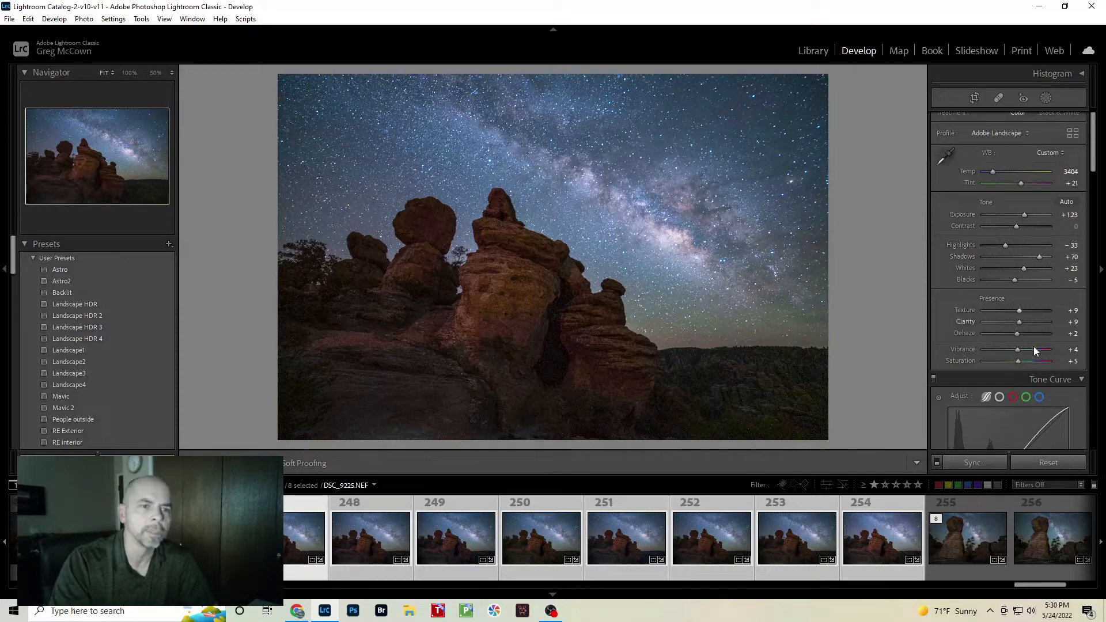
scroll(1018, 344, down, 3)
drag(1096, 147, 1096, 288)
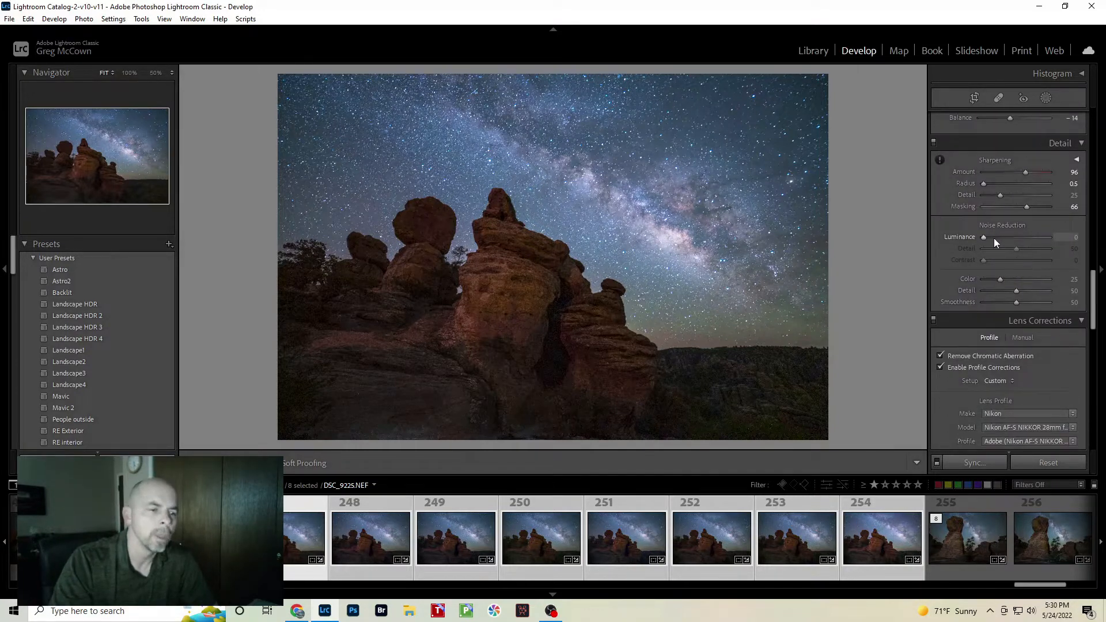
click(937, 556)
click(883, 544)
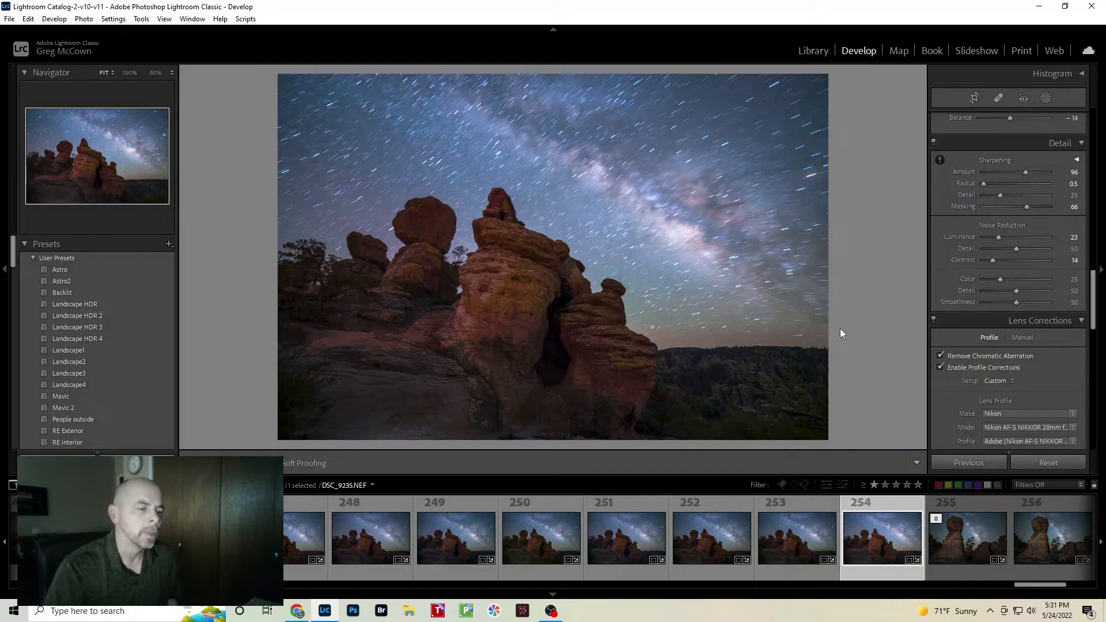
click(791, 550)
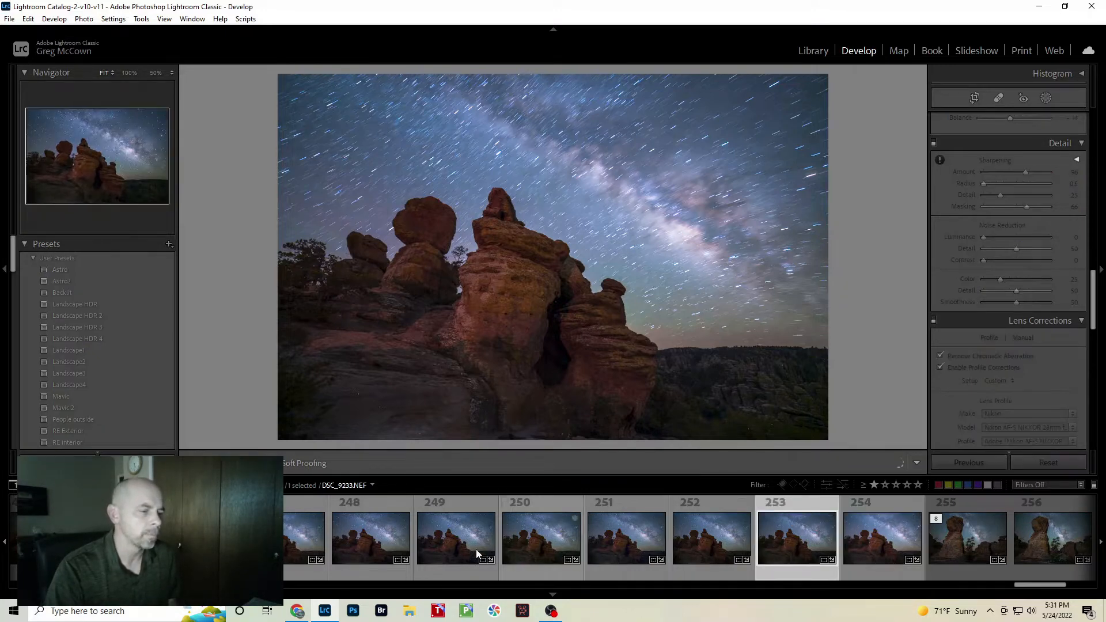
shift+click(306, 541)
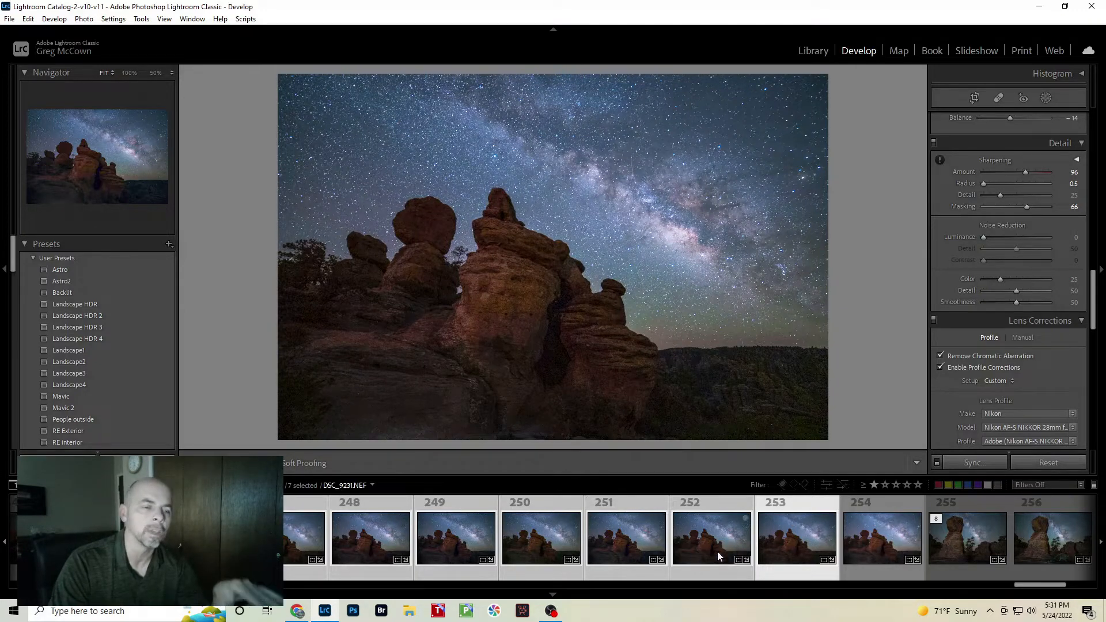
click(883, 536)
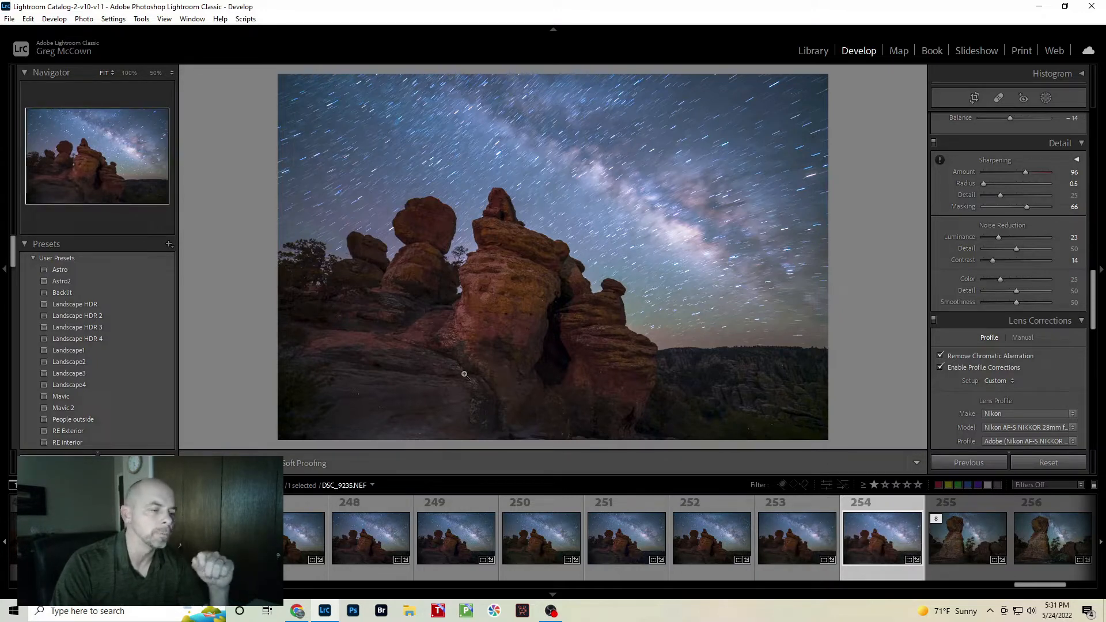
click(786, 560)
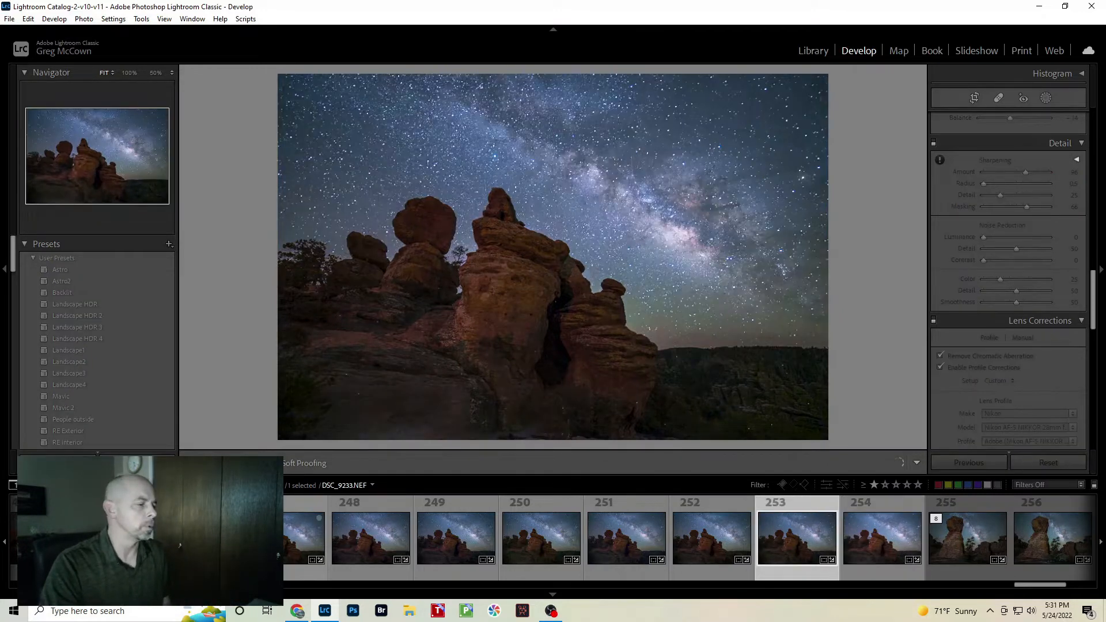
Select all eight edited frames, 247 to 254, and open the full export settings for them.
click(281, 538)
shift+click(882, 538)
right_click(715, 181)
mouse_move(743, 477)
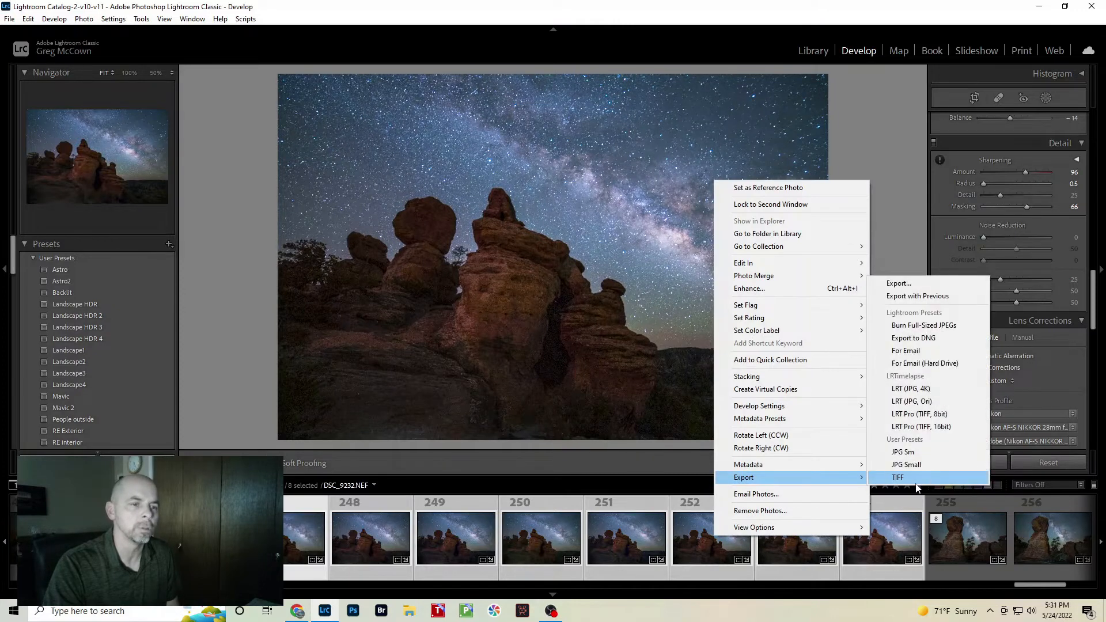
click(922, 283)
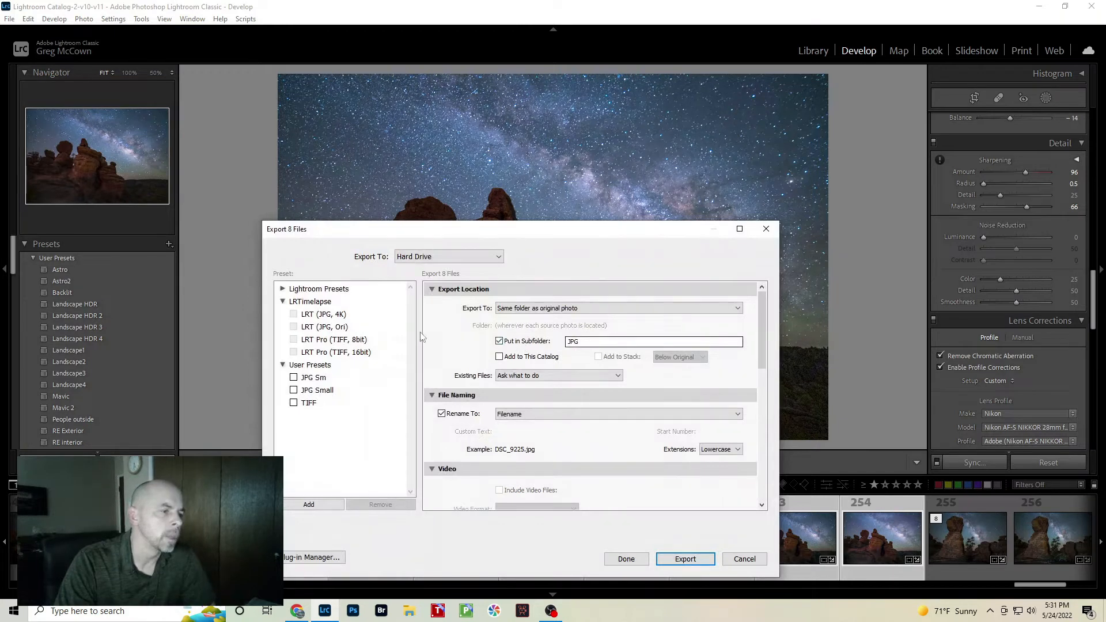
Export the frames to the hard drive with the TIFF user preset, into a TIFF subfolder of the original photos' folder.
click(312, 405)
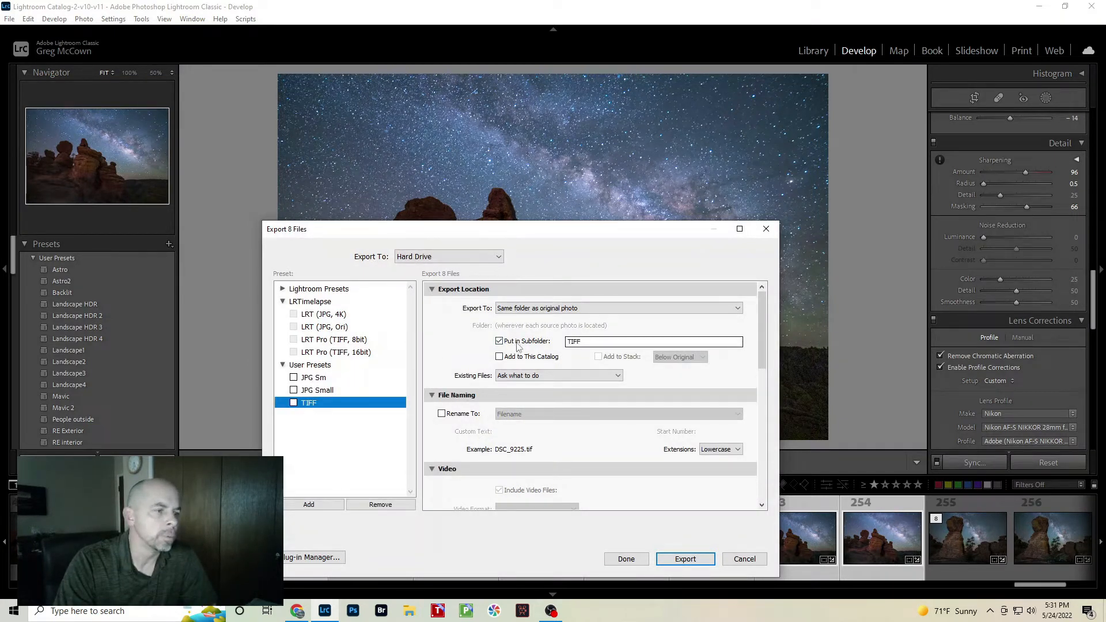
drag(759, 303, 760, 468)
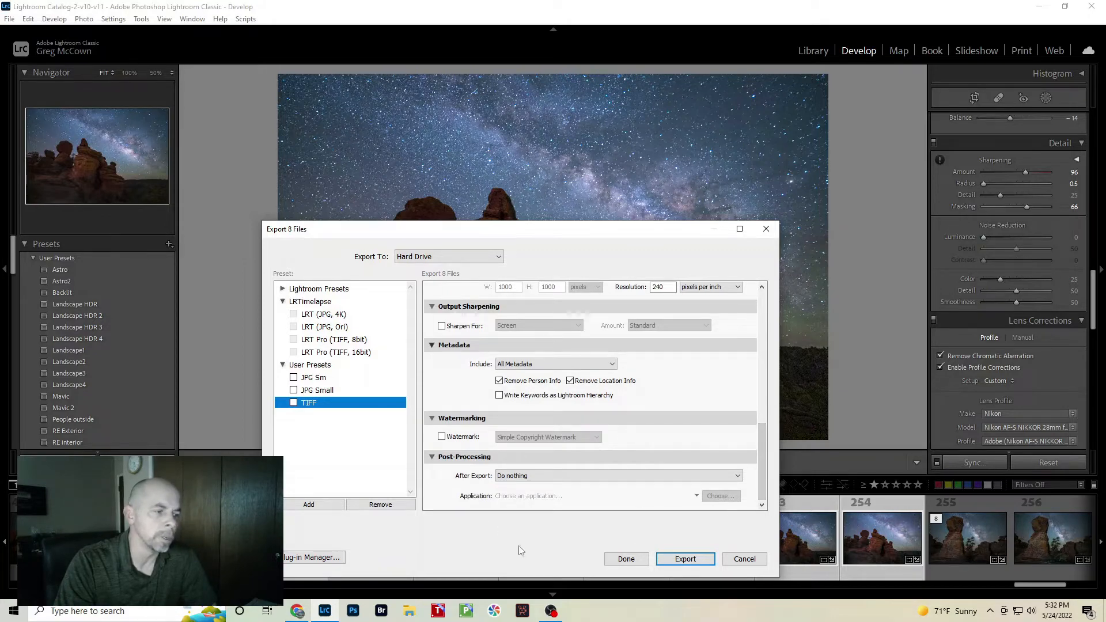
click(685, 559)
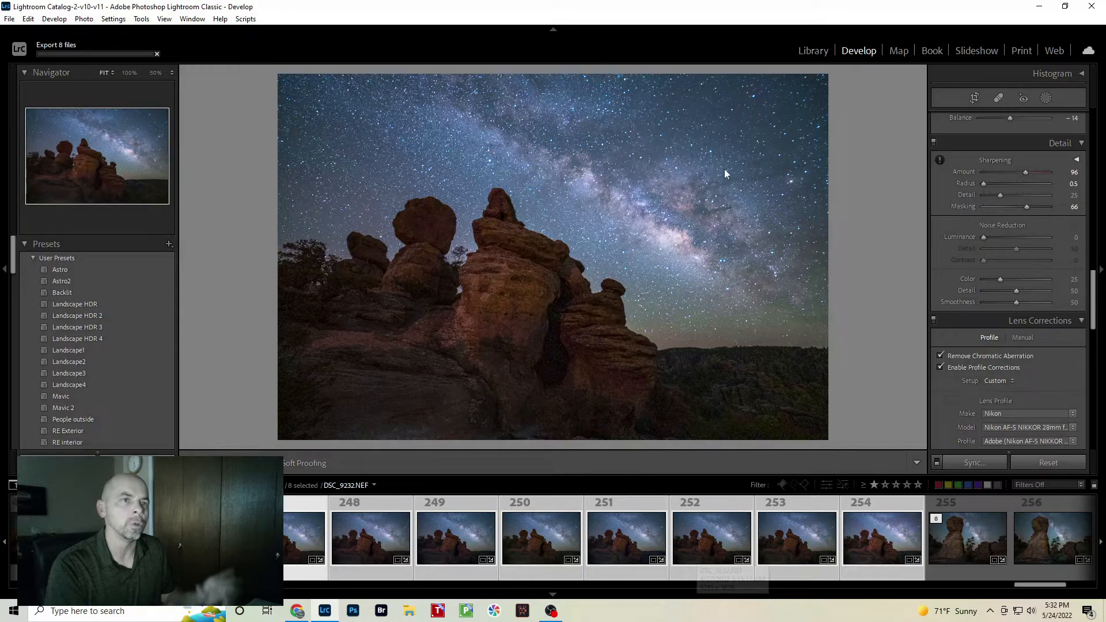
Minimize Lightroom Classic and launch Sequator from the Sequator155 folder on the desktop.
click(1039, 6)
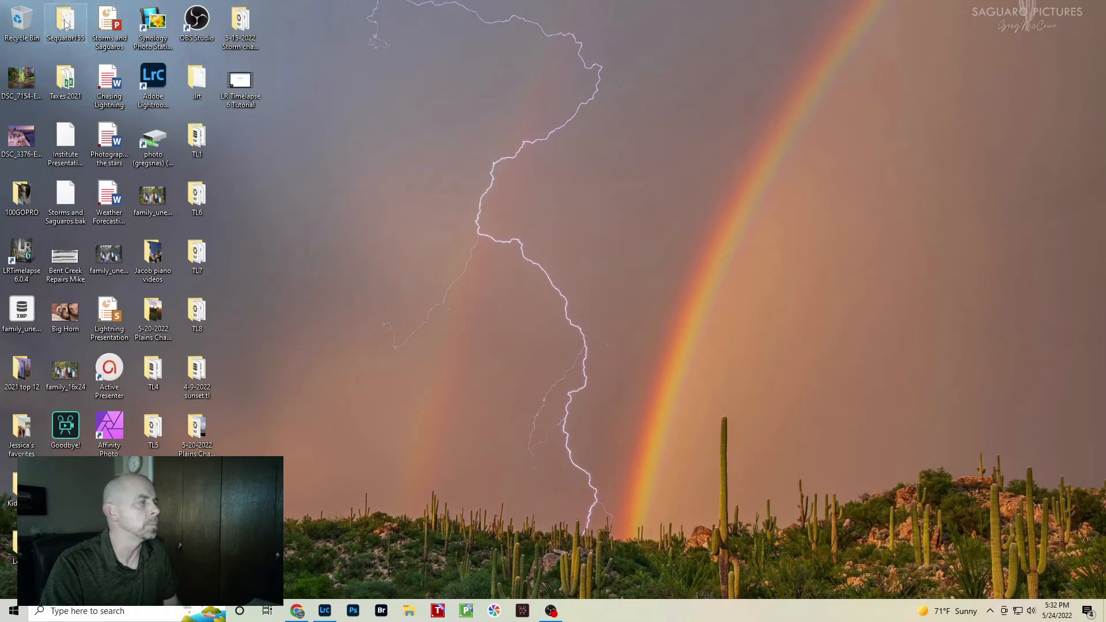
double_click(74, 23)
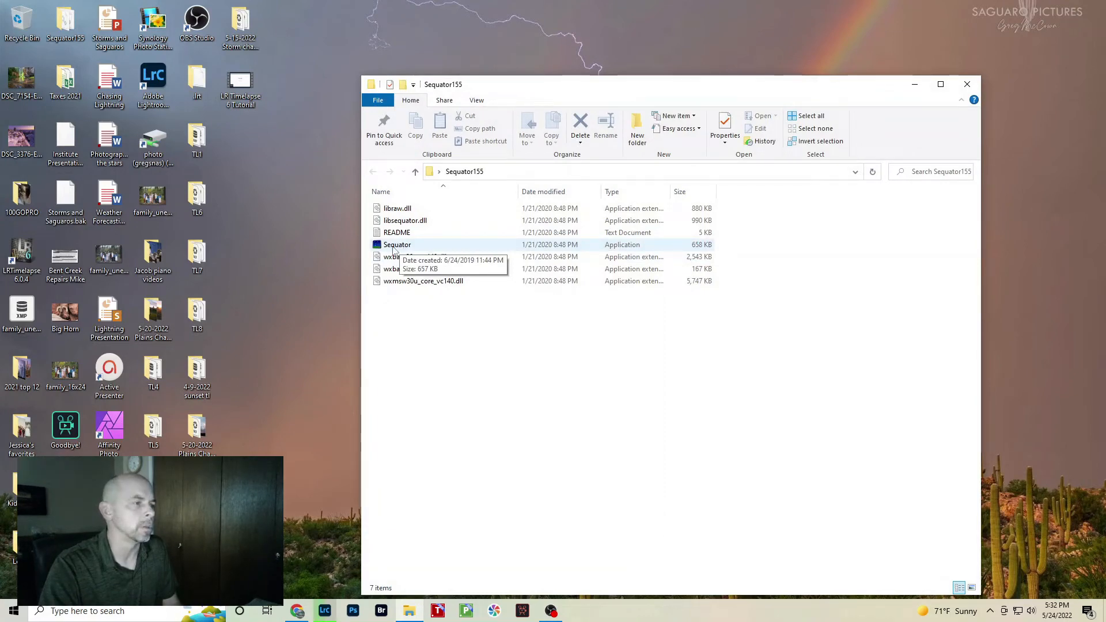
double_click(394, 246)
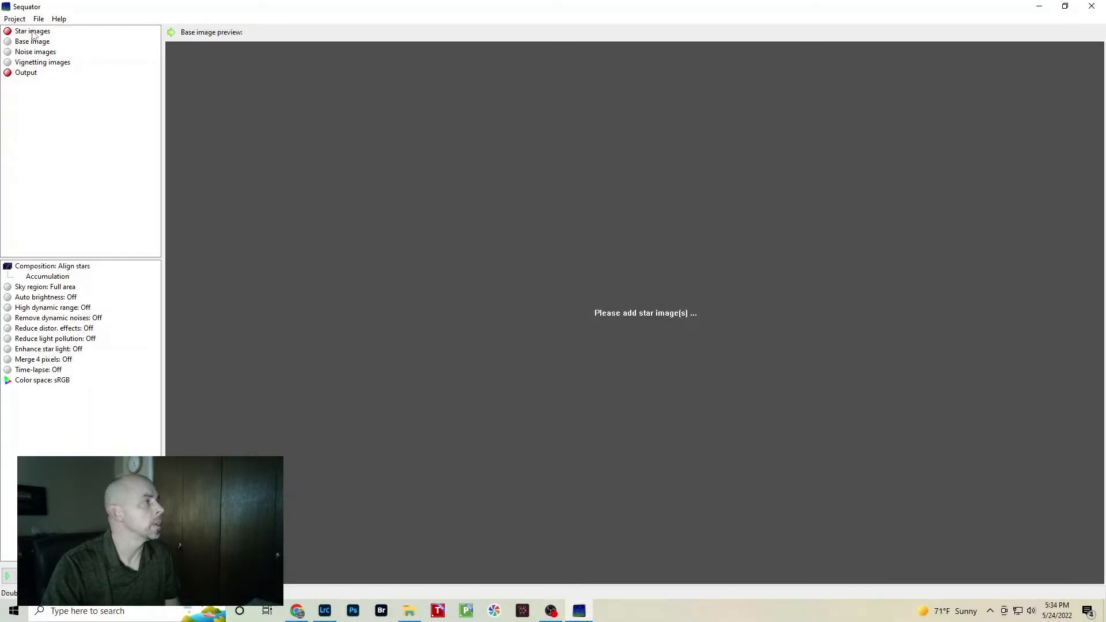
Add DSC_9225 to DSC_9233 from the TIFF folder in 4-26-2022 Chiricahuas night as star images, leaving out DSC_9235.
double_click(33, 35)
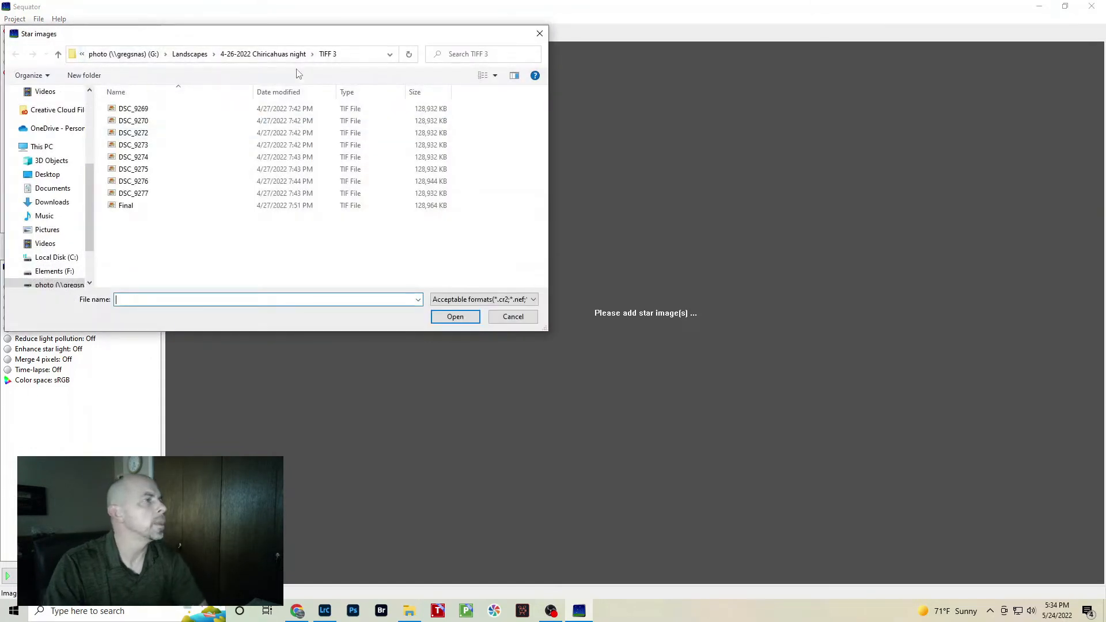
click(277, 55)
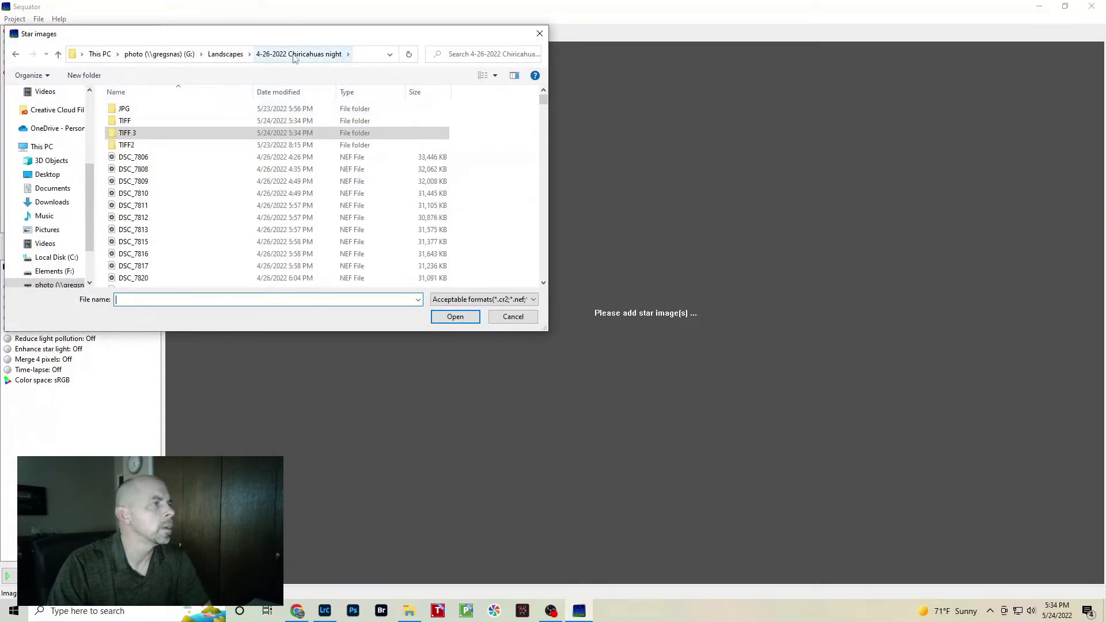
click(126, 122)
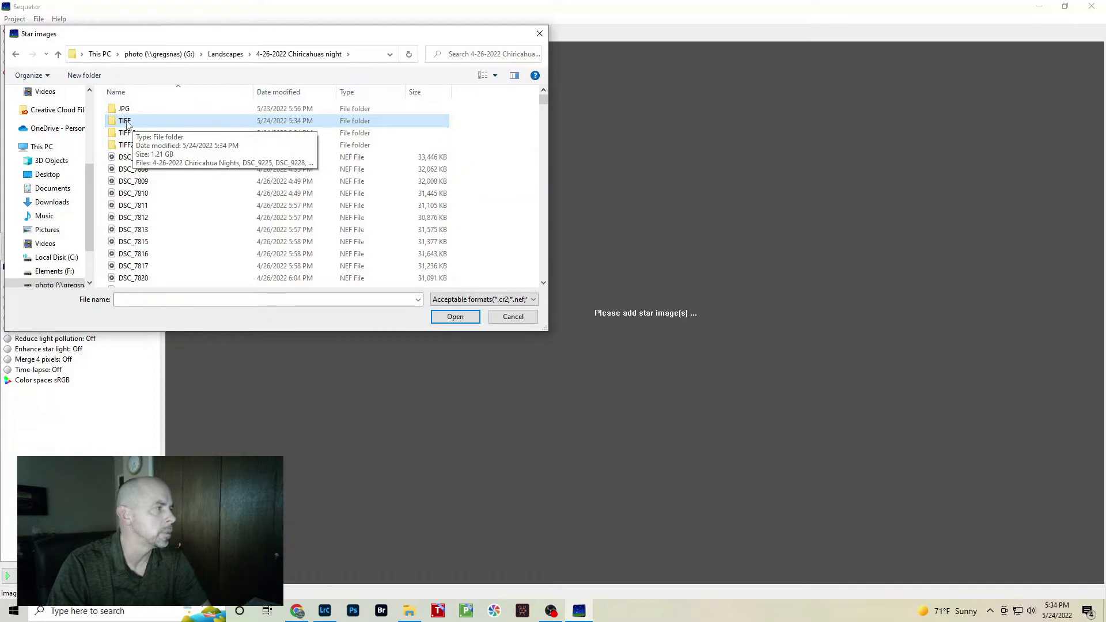
double_click(128, 121)
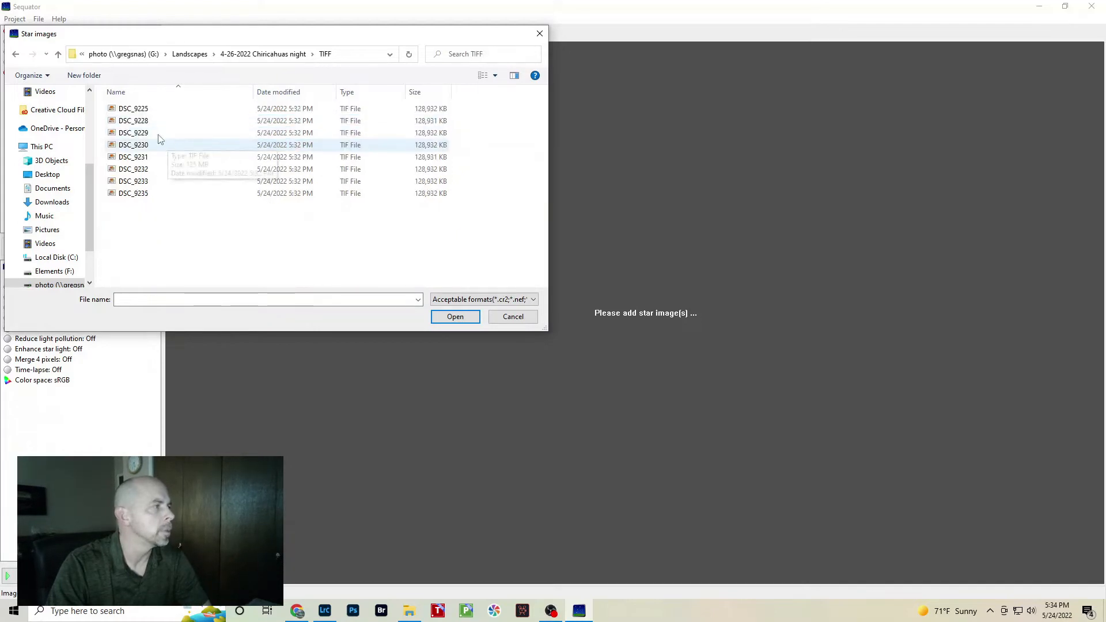
click(144, 111)
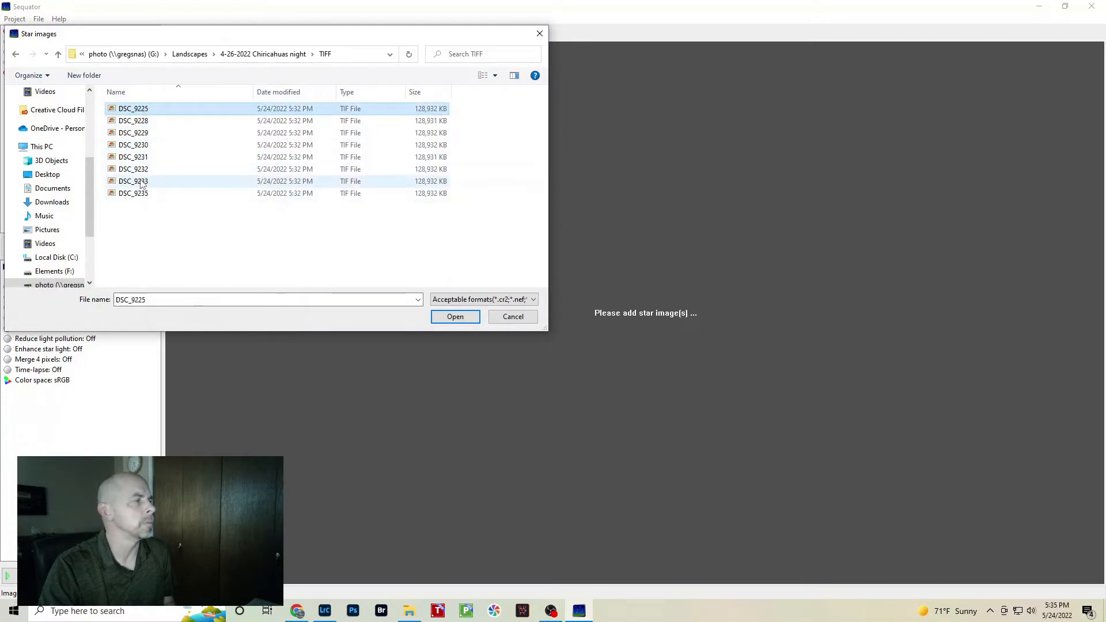
shift+click(142, 182)
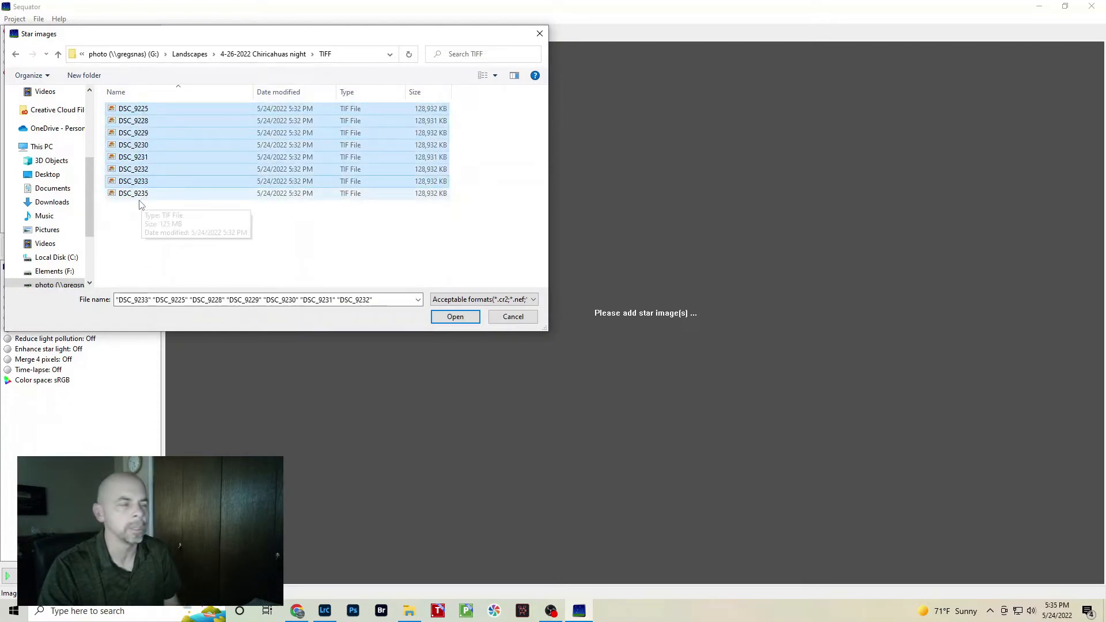
click(455, 316)
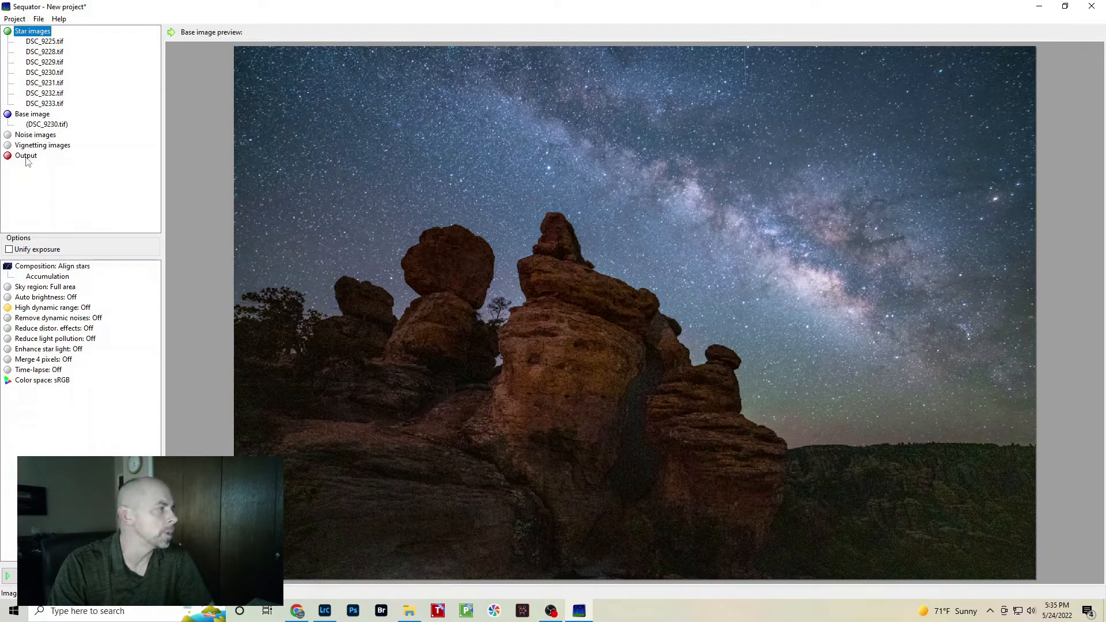
Set the output to an uncompressed TIFF file named Final in the TIFF folder.
click(26, 157)
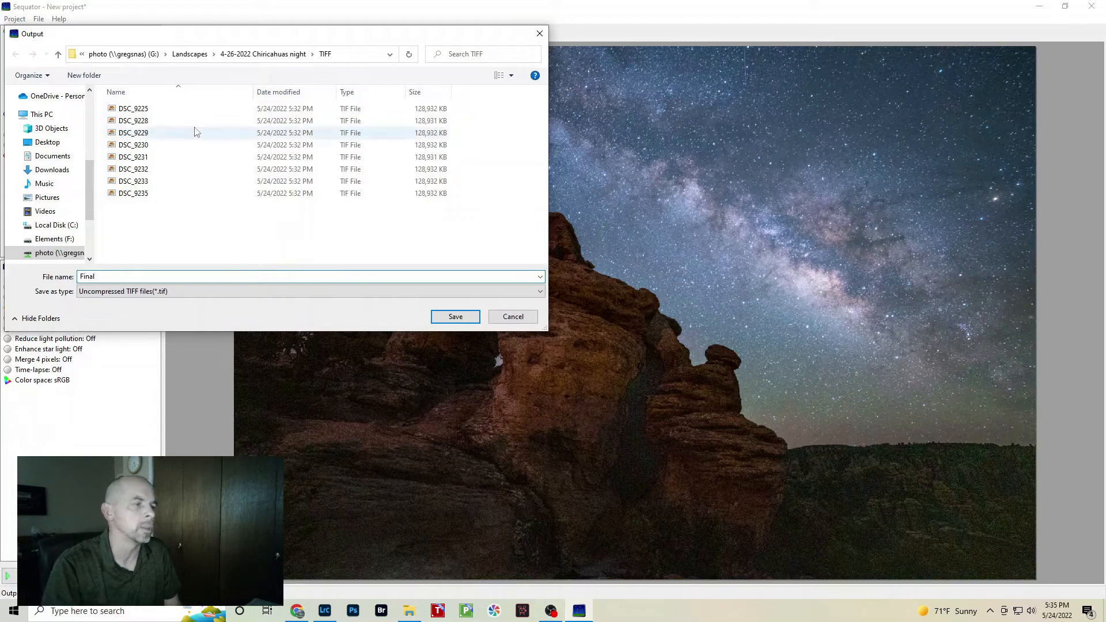
click(454, 319)
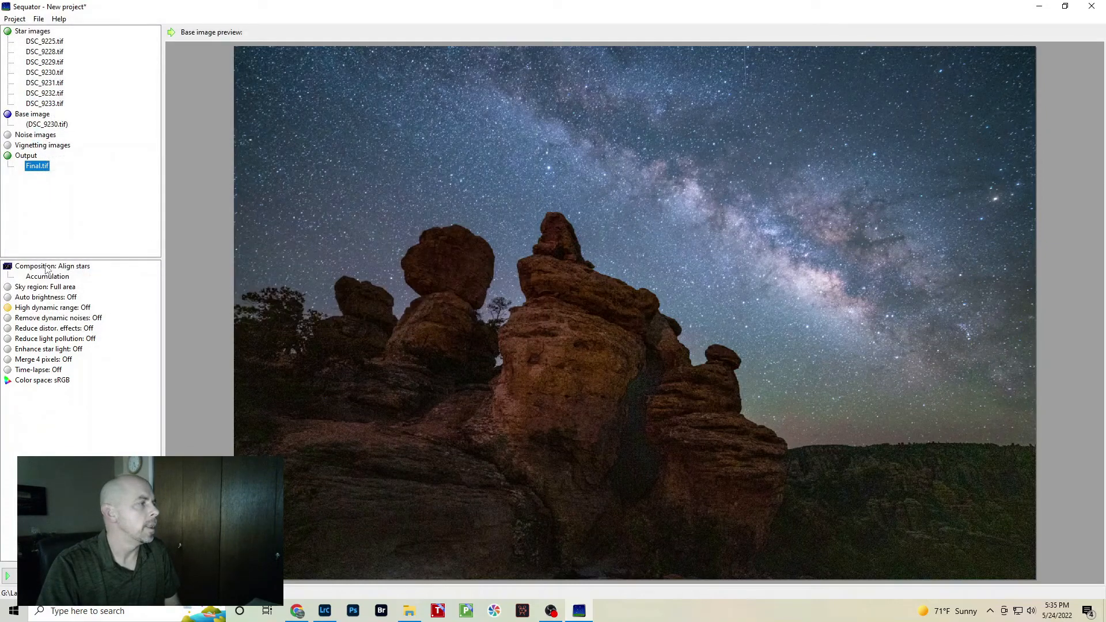
Set the star-aligned composition to freeze the ground.
click(48, 267)
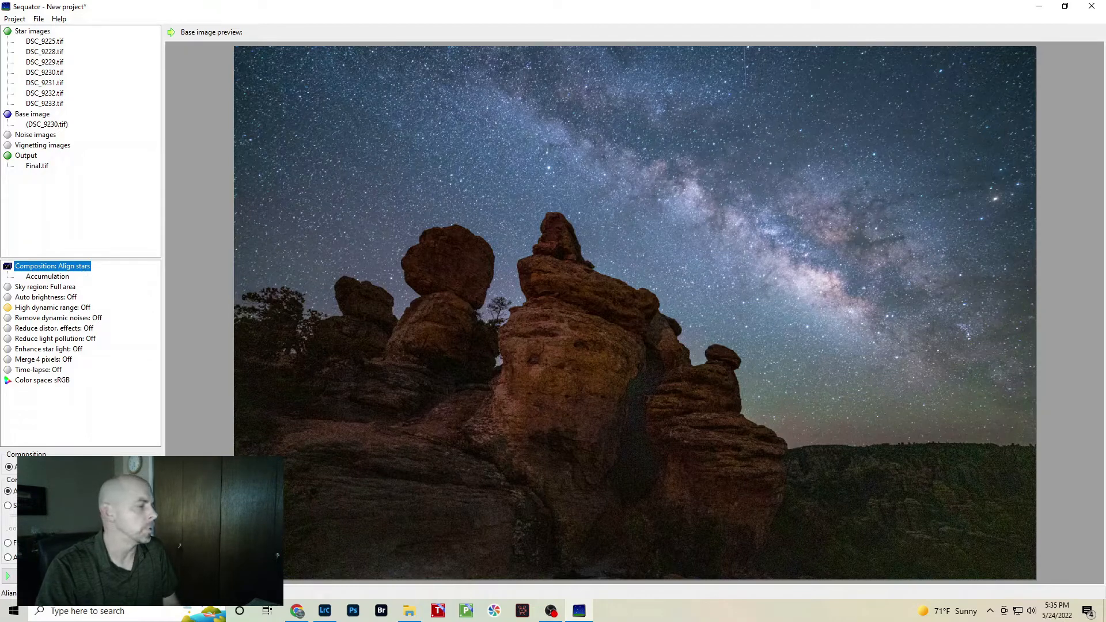
click(8, 543)
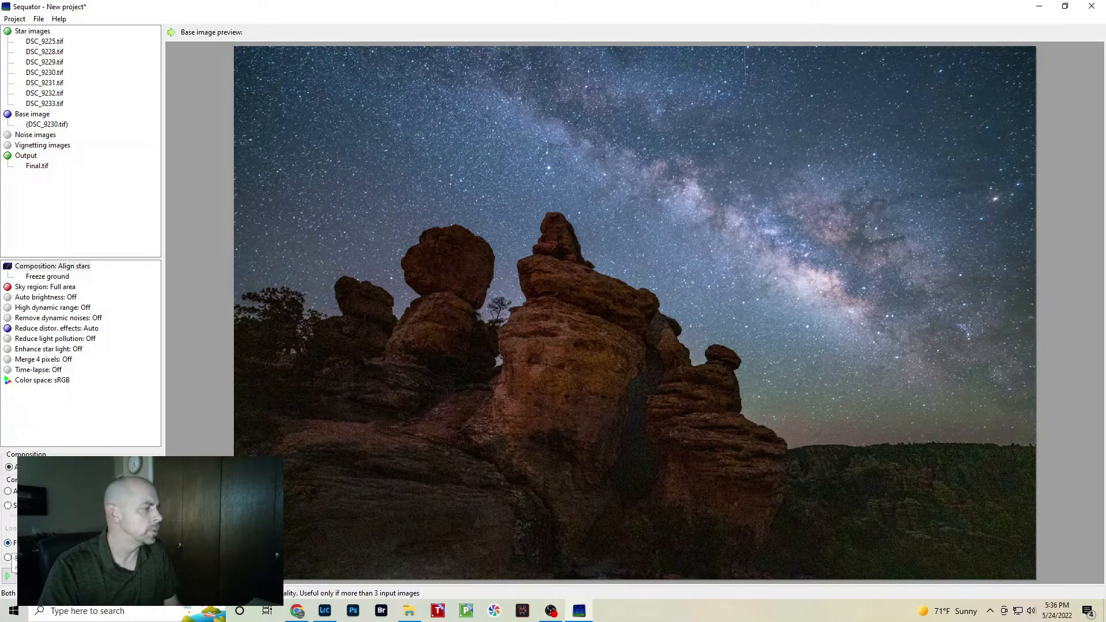
Paint a partial sky region mask over the whole sky, closely following the rocks and horizon, and erase the overpainting on the central rock spire.
click(39, 288)
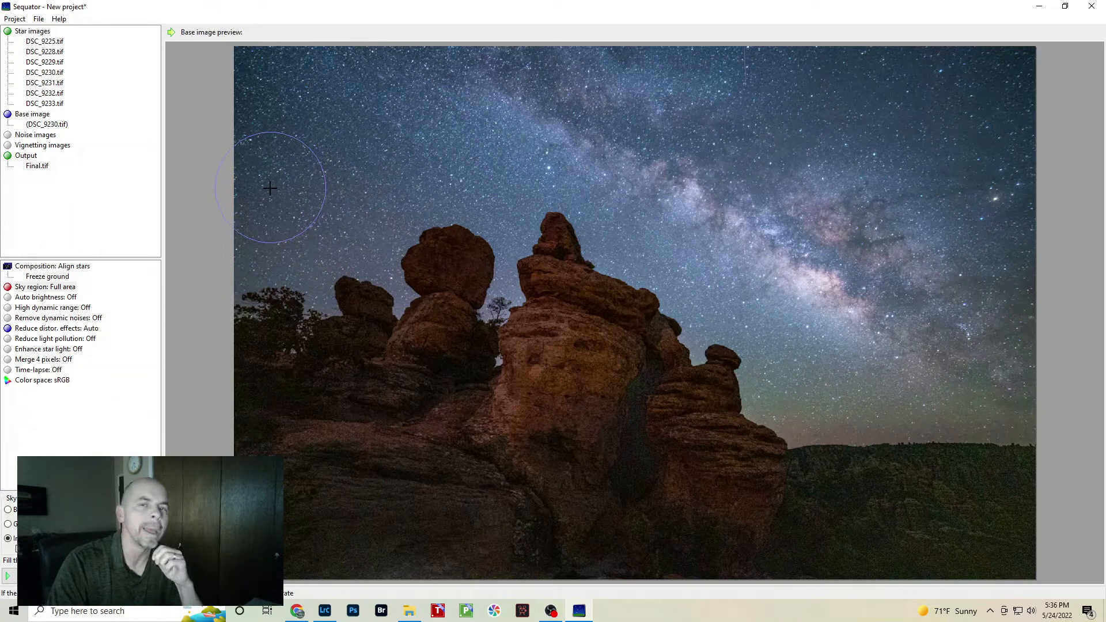
mouse_move(243, 222)
mouse_down()
mouse_move(295, 163)
mouse_move(267, 88)
mouse_move(310, 51)
mouse_move(910, 56)
mouse_move(1095, 75)
mouse_move(911, 99)
mouse_move(518, 98)
mouse_move(324, 128)
mouse_move(488, 137)
mouse_move(505, 146)
mouse_move(498, 160)
mouse_move(572, 148)
mouse_move(685, 183)
mouse_move(1038, 189)
mouse_move(913, 222)
mouse_move(767, 230)
mouse_move(643, 222)
mouse_move(631, 207)
mouse_move(690, 225)
mouse_move(732, 276)
mouse_move(779, 290)
mouse_move(821, 370)
mouse_move(872, 381)
mouse_move(1081, 365)
mouse_move(961, 247)
mouse_up()
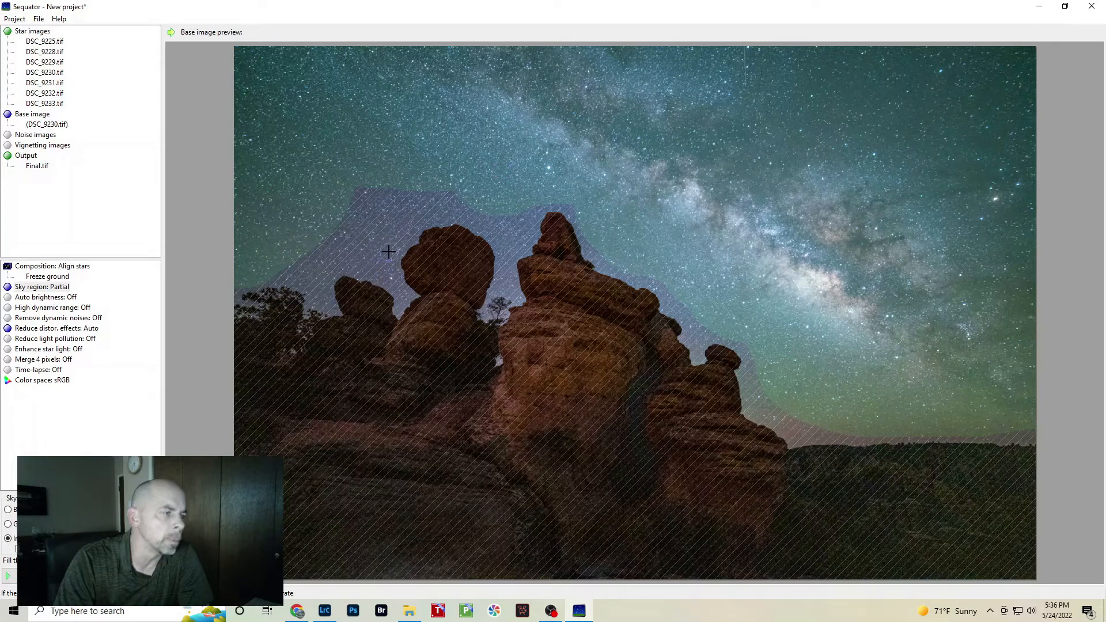
scroll(363, 211, up, 3)
click(351, 184)
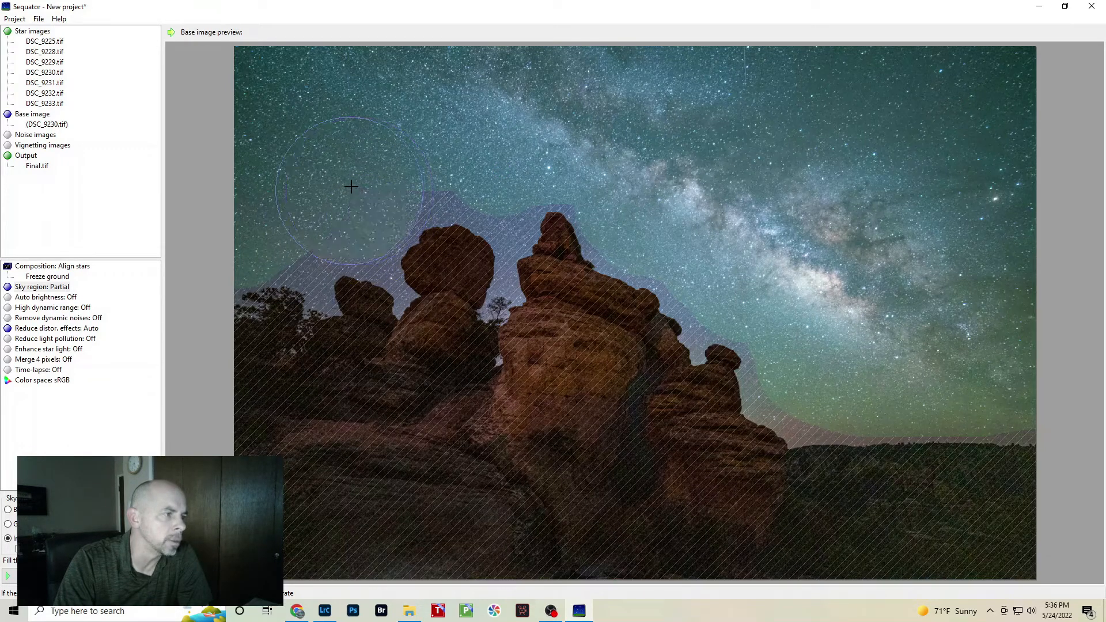
click(302, 207)
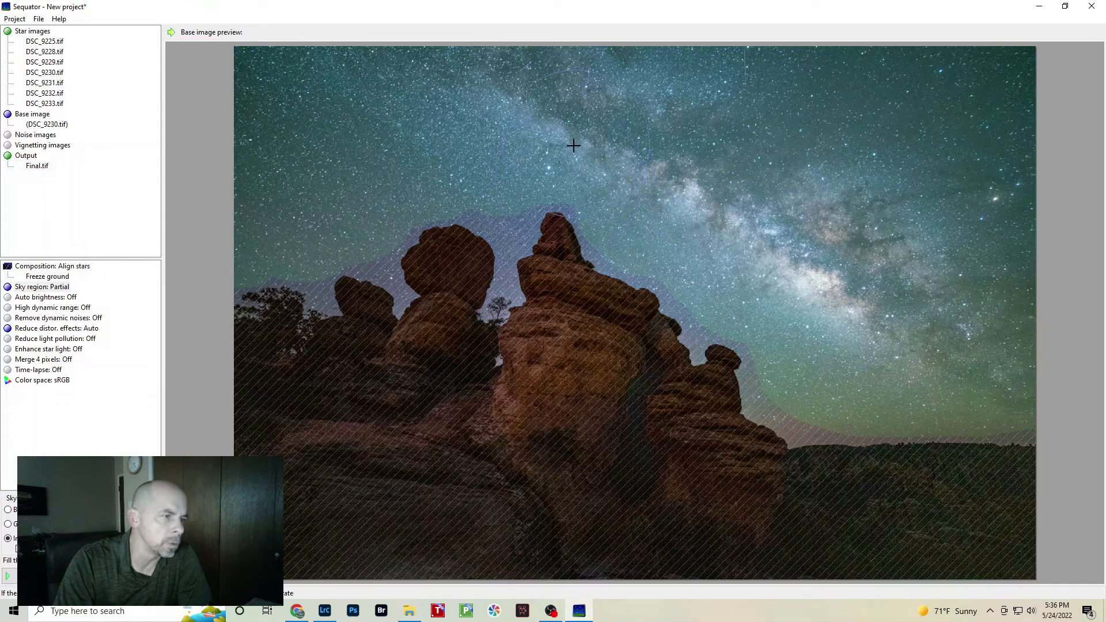
mouse_move(602, 196)
mouse_down()
mouse_move(575, 208)
mouse_move(559, 237)
mouse_up()
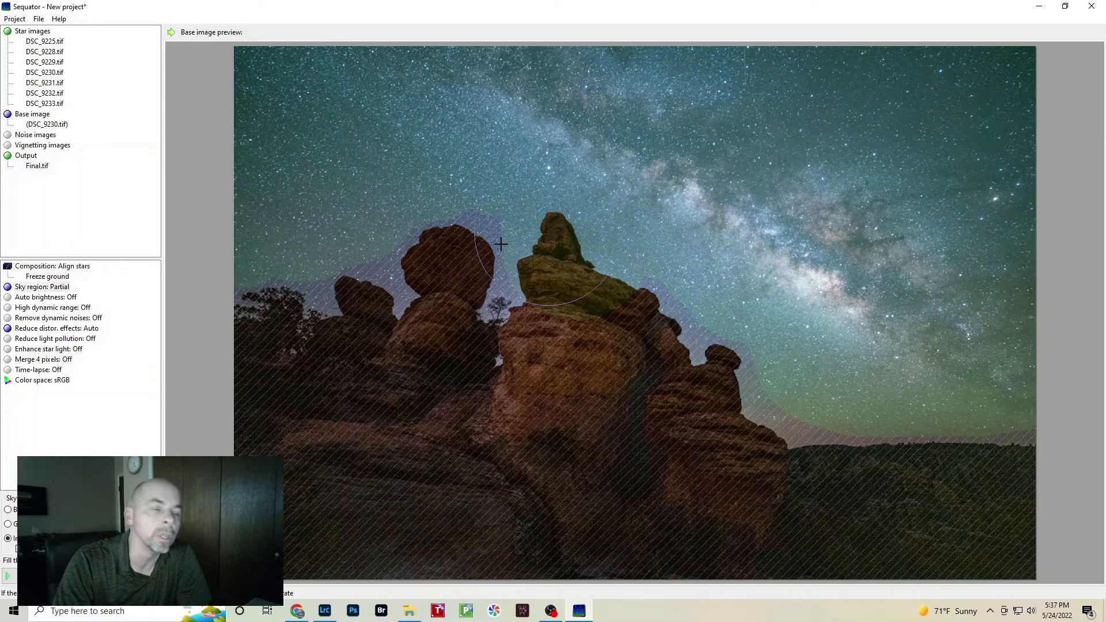
drag(570, 276, 547, 281)
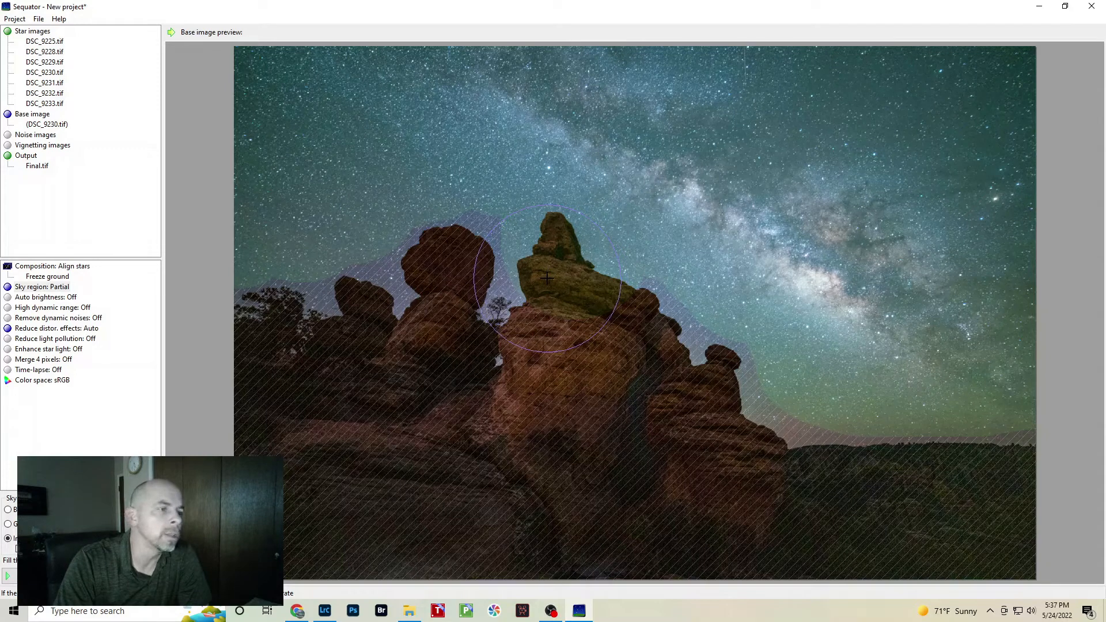
right_click(550, 277)
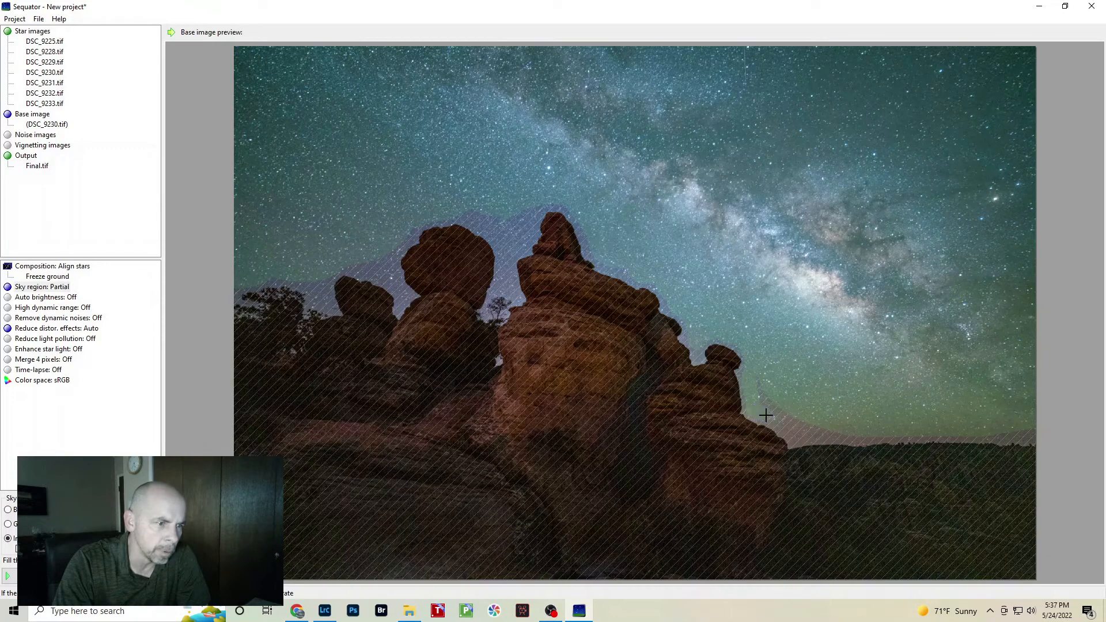
mouse_move(765, 415)
mouse_down()
mouse_move(792, 433)
mouse_move(819, 432)
mouse_up()
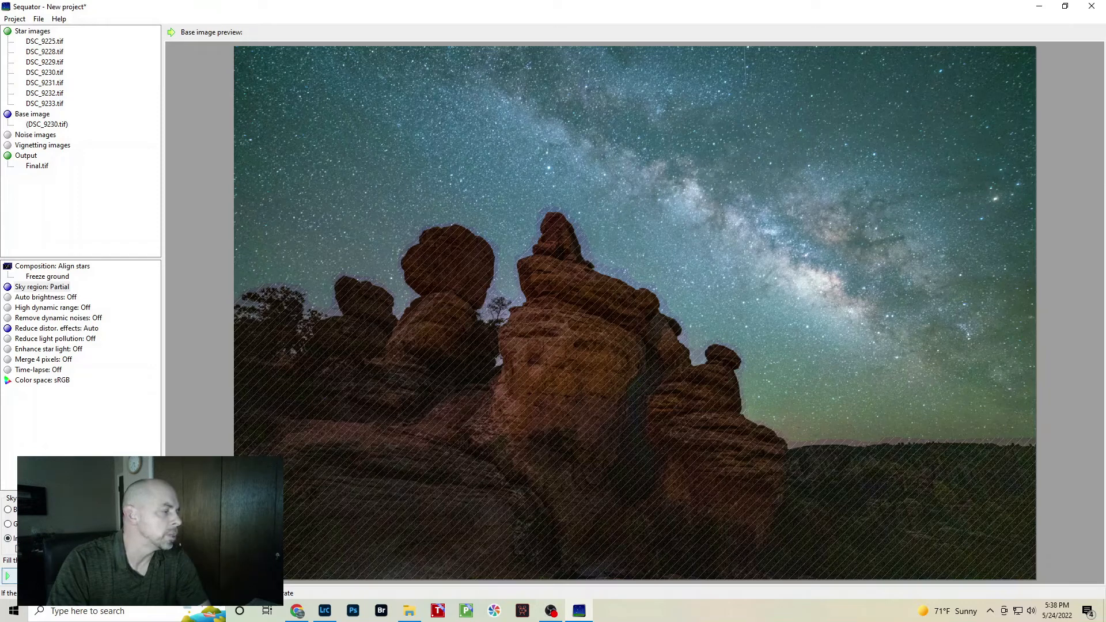
Run the stacking to write Final.tif, dismiss the processing report and exit Sequator without saving the project.
click(8, 576)
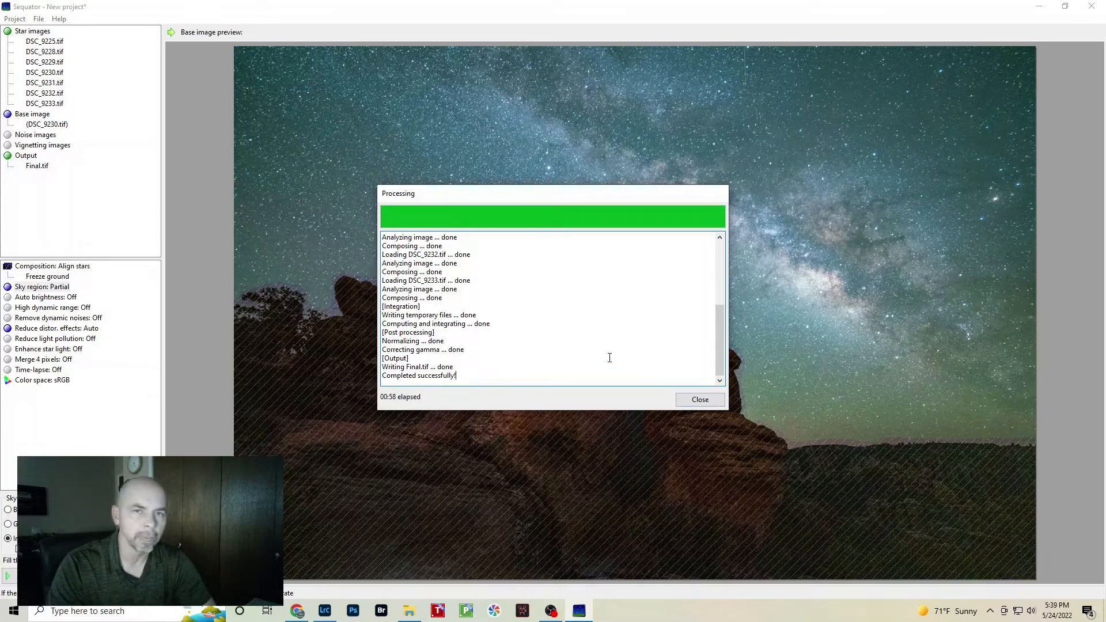
click(702, 404)
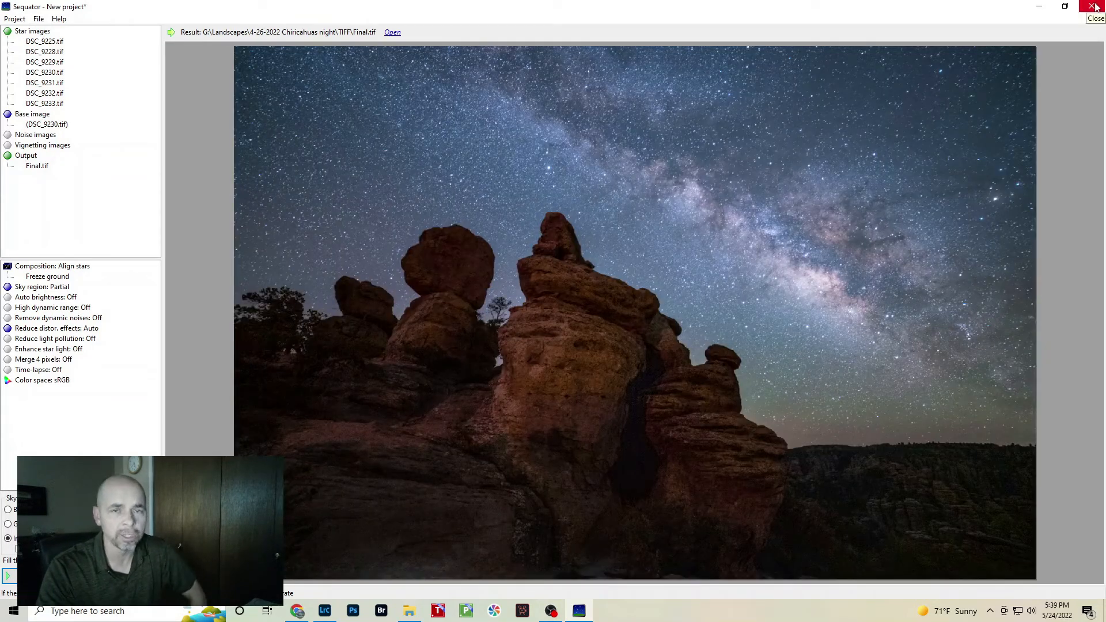
click(1093, 7)
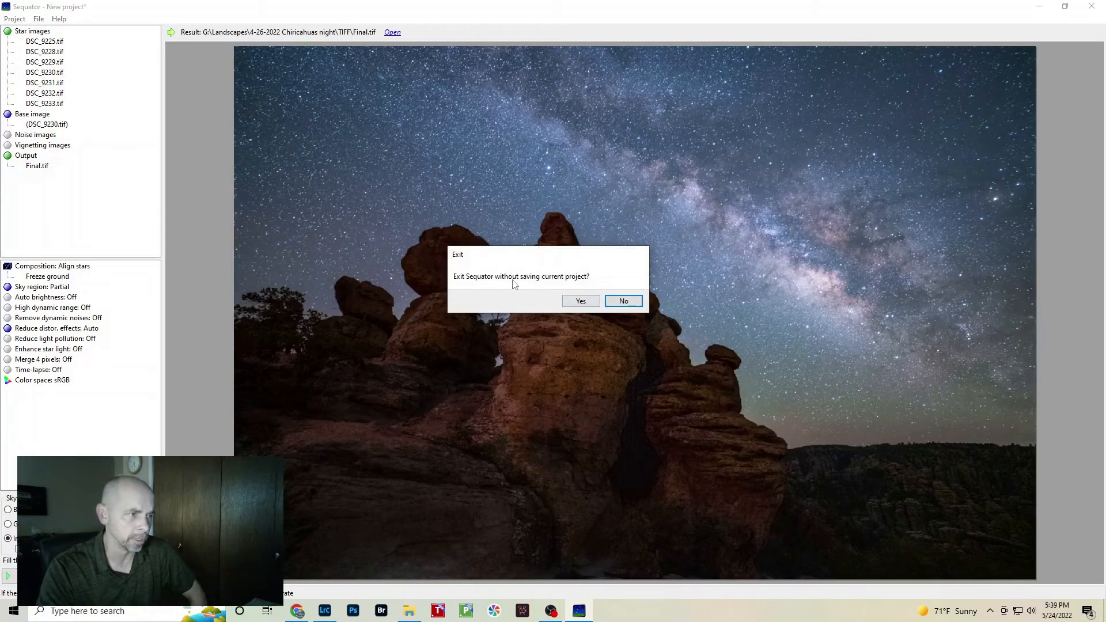
click(581, 301)
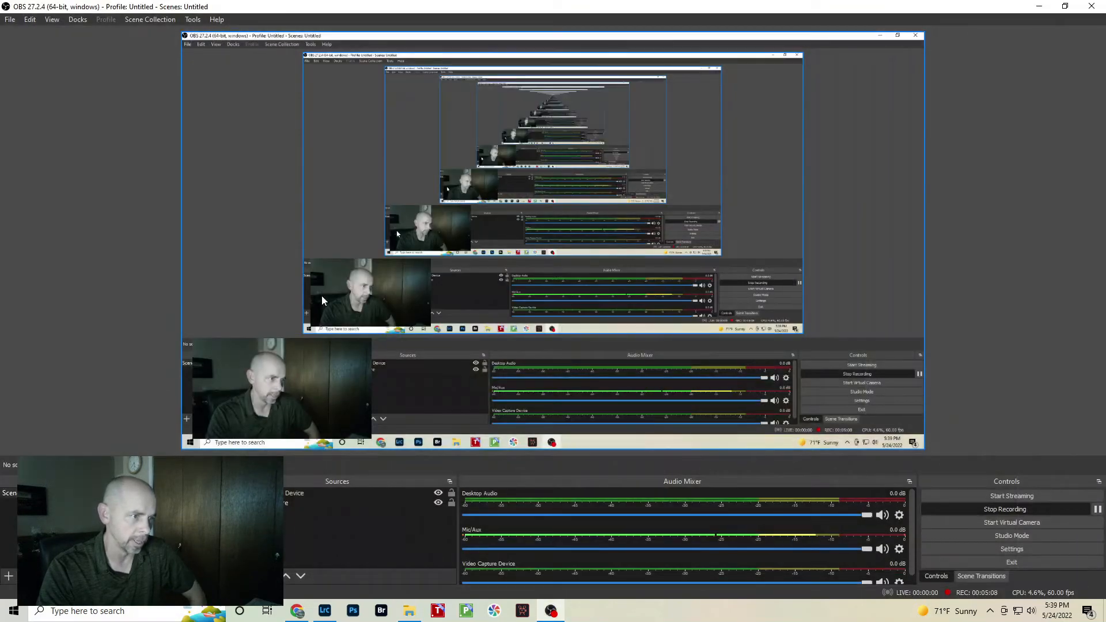
Clear the desktop and open the TIFF folder inside Landscapes, 4-26-2022 Chiricahuas night, on the photo network drive.
click(1041, 7)
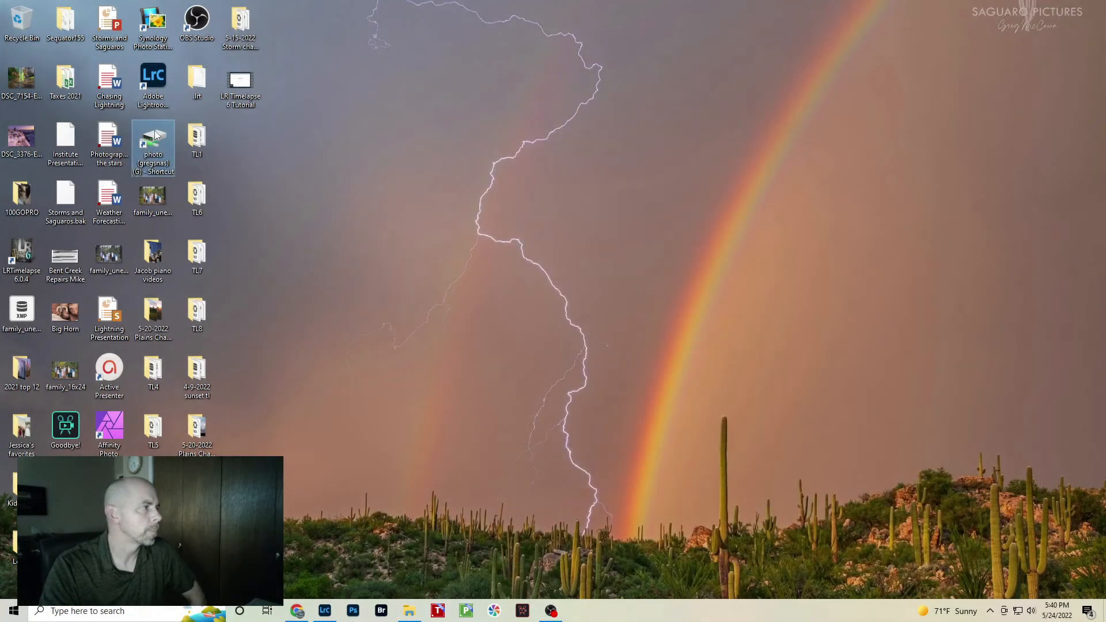
double_click(155, 134)
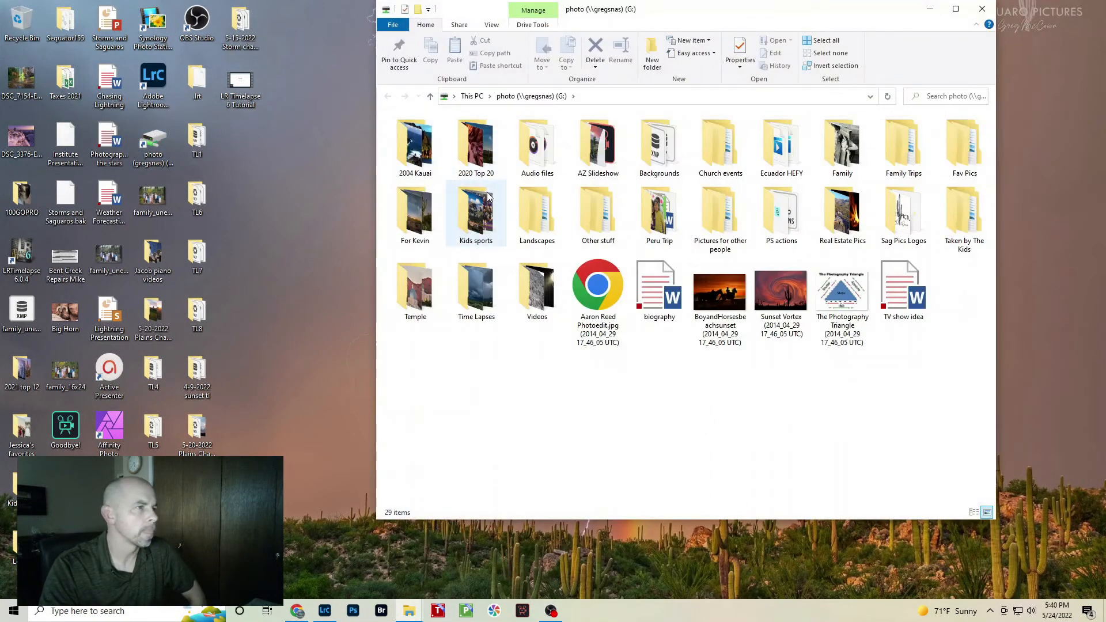
double_click(531, 218)
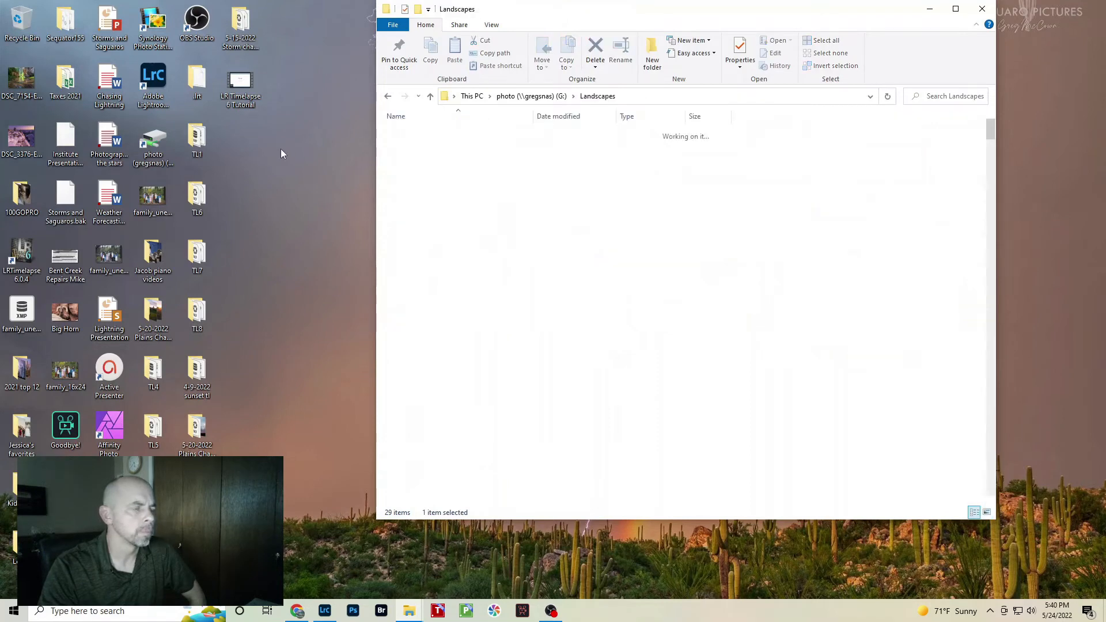
scroll(424, 322, down, 6)
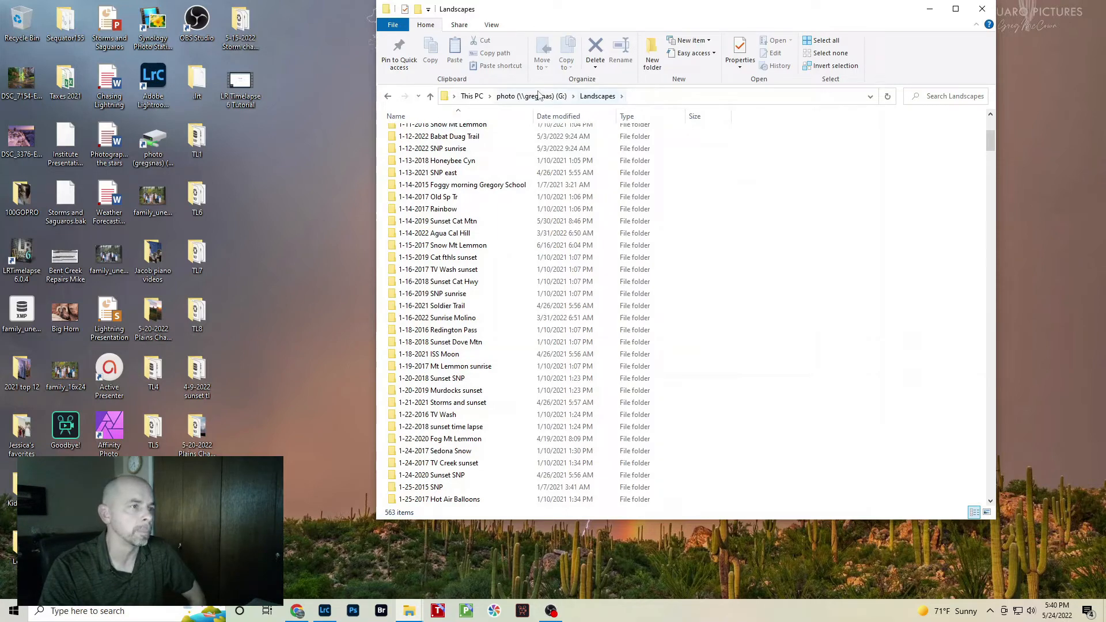
scroll(421, 350, down, 15)
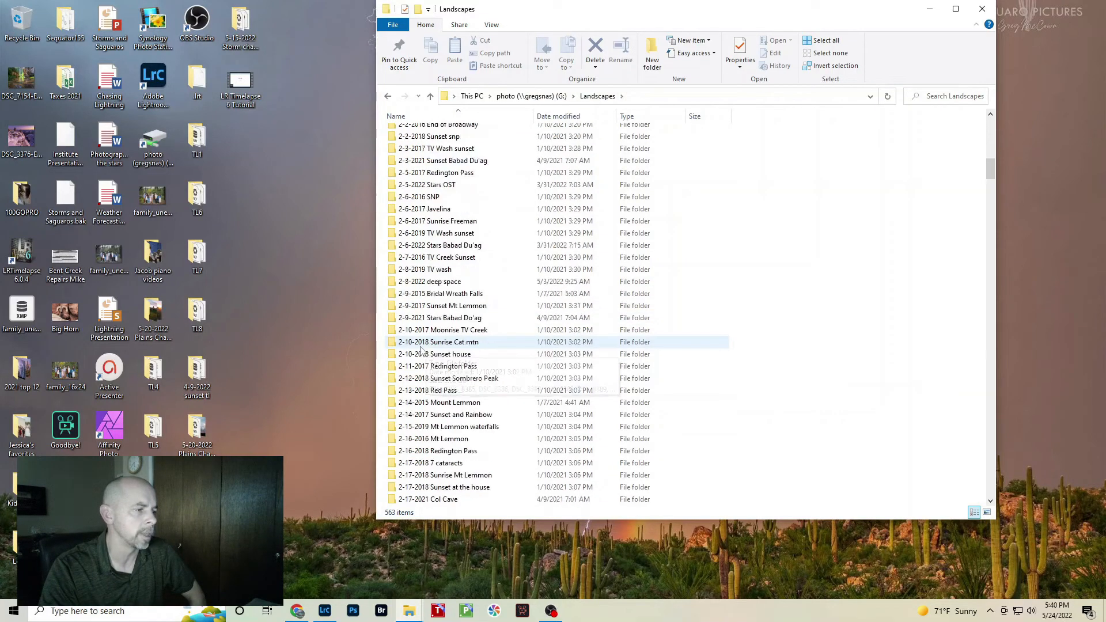
drag(991, 173, 988, 257)
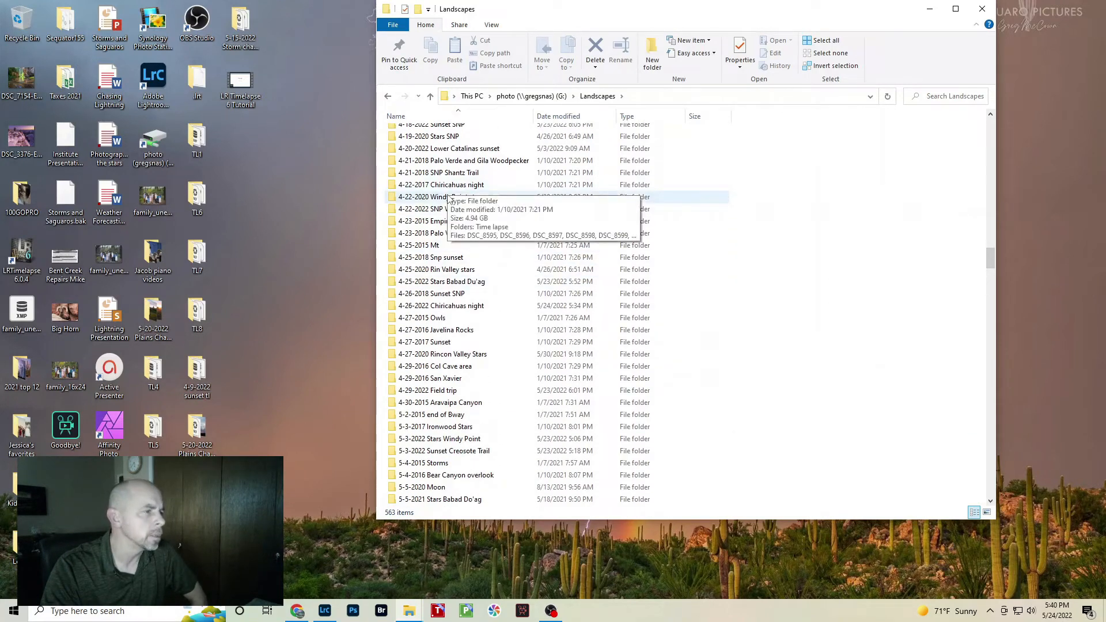
double_click(449, 307)
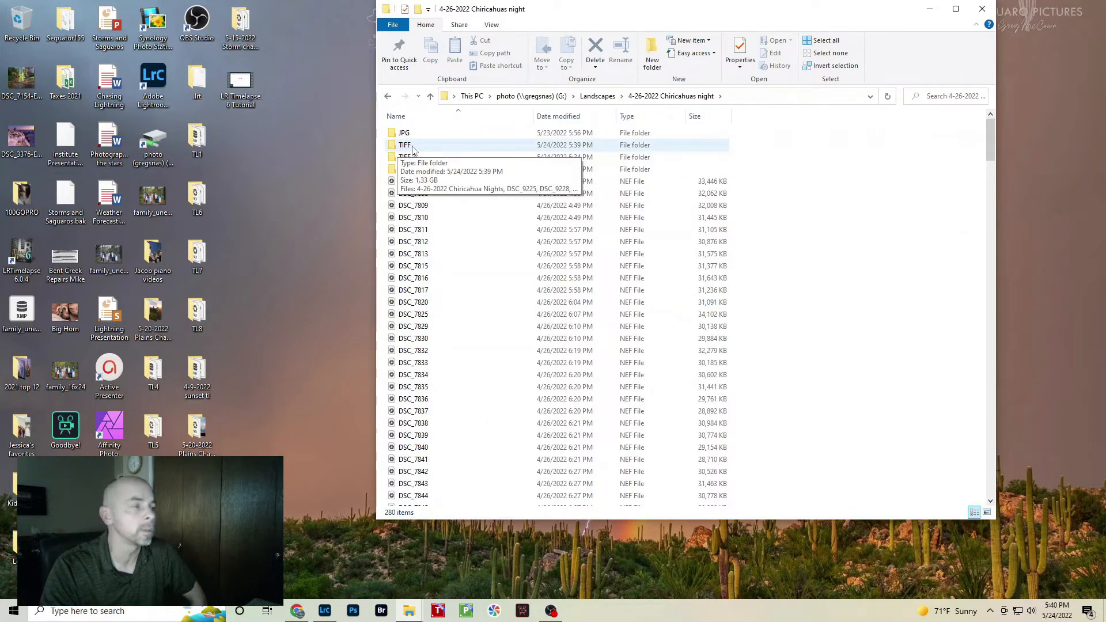
double_click(412, 147)
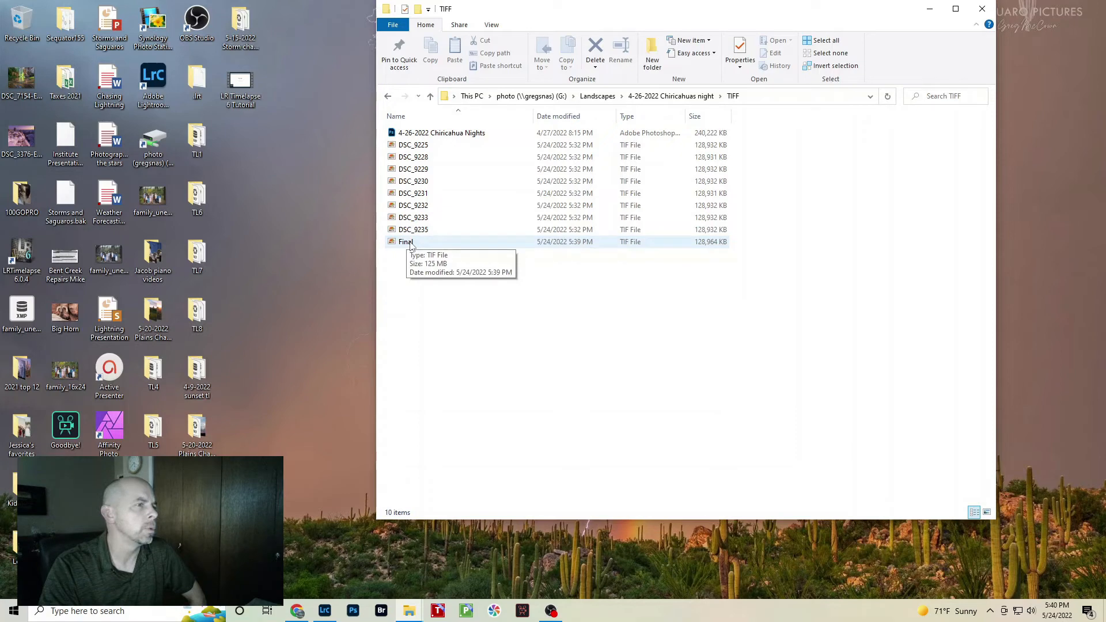
Open the stacked Final file and the ground exposure DSC_9235 in Adobe Photoshop 2022.
right_click(411, 244)
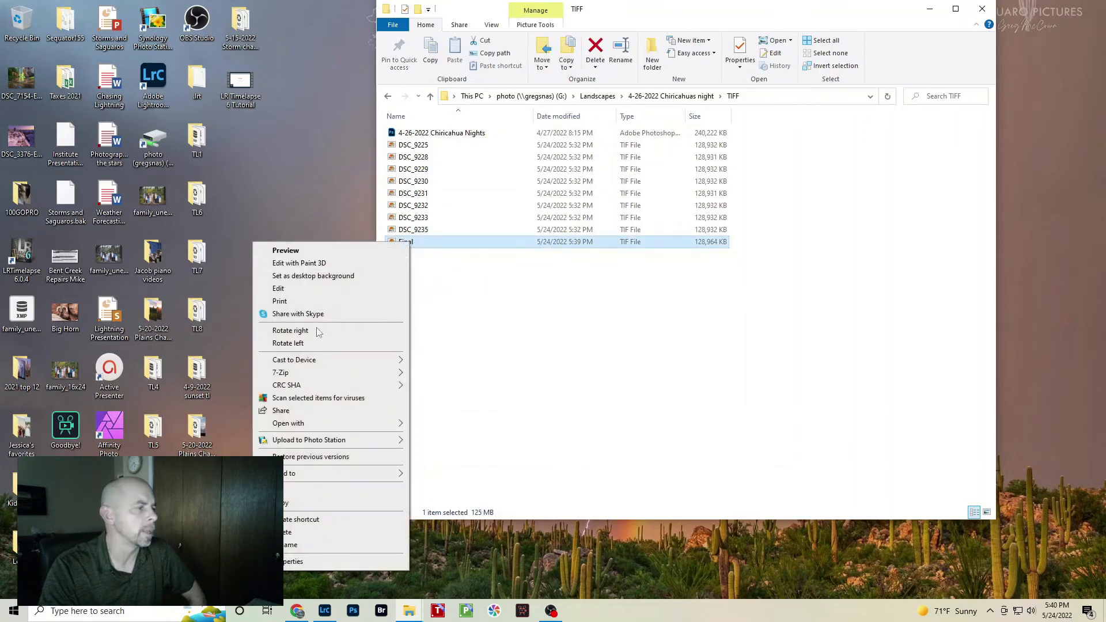
mouse_move(363, 429)
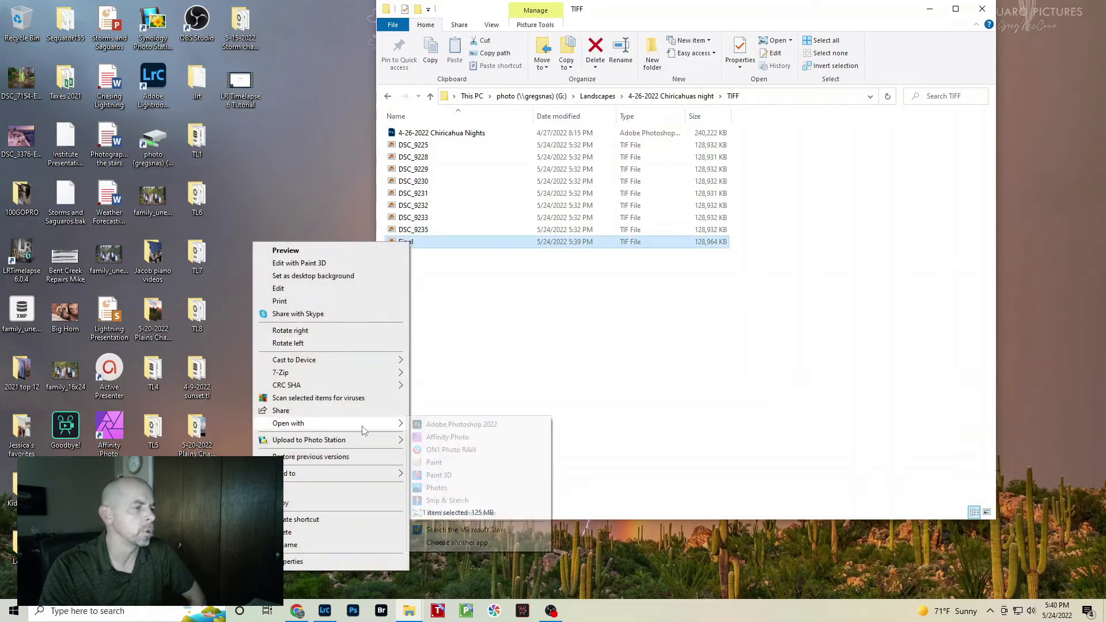
click(472, 429)
click(423, 230)
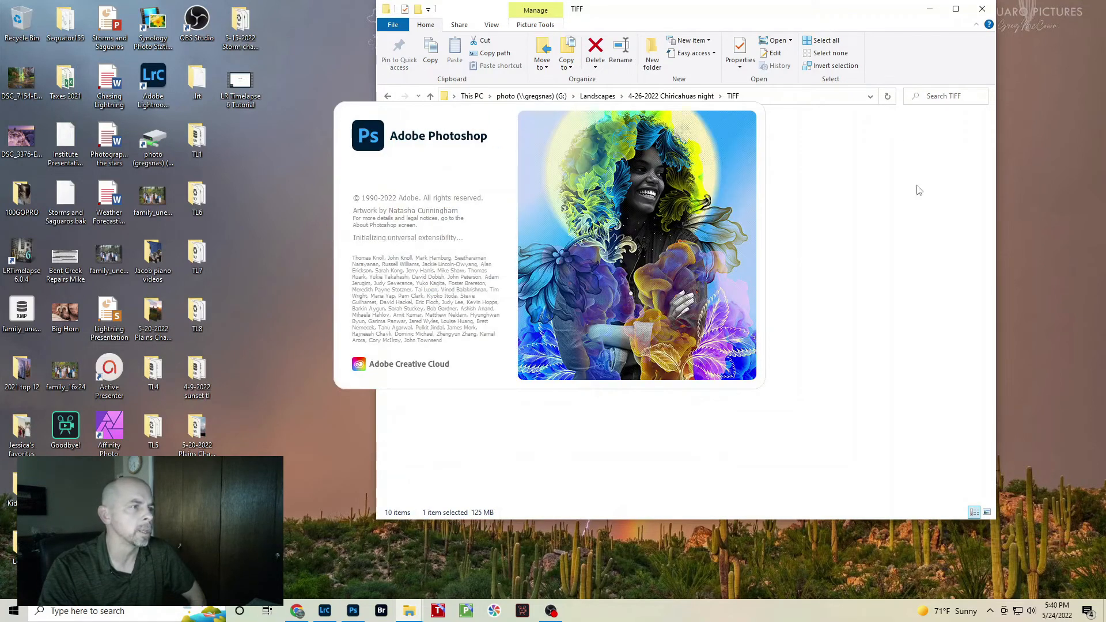
click(803, 14)
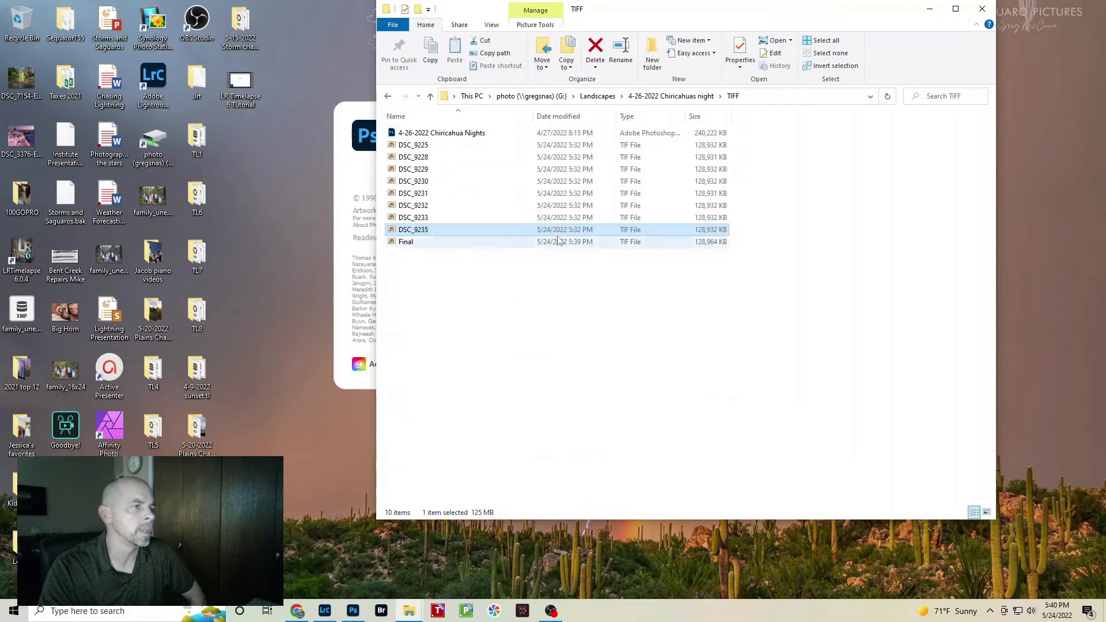
right_click(414, 230)
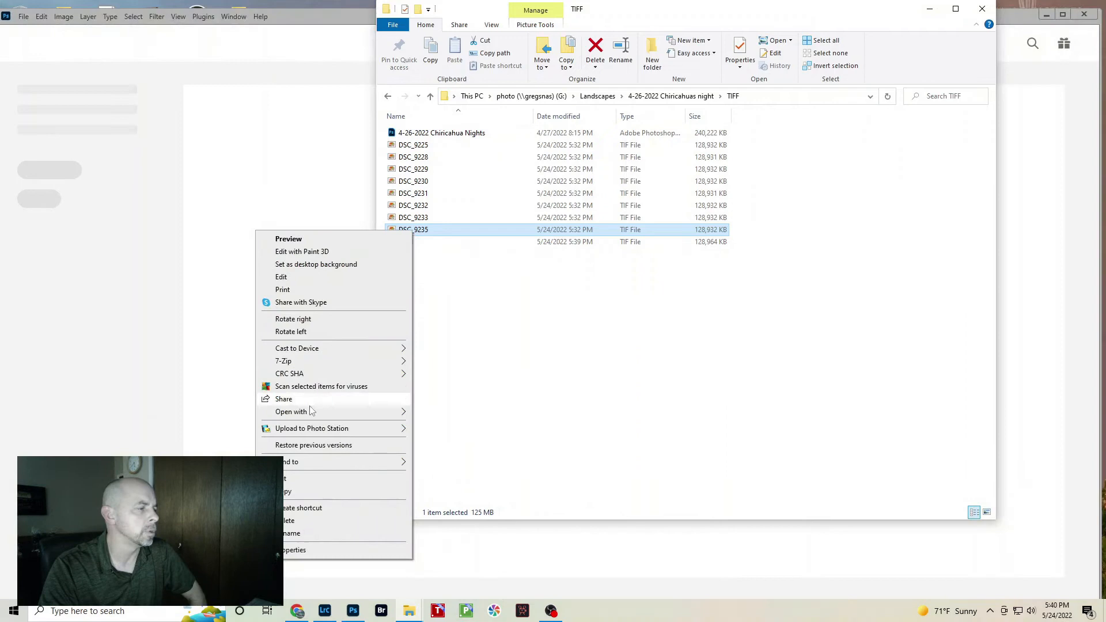
mouse_move(311, 411)
click(472, 414)
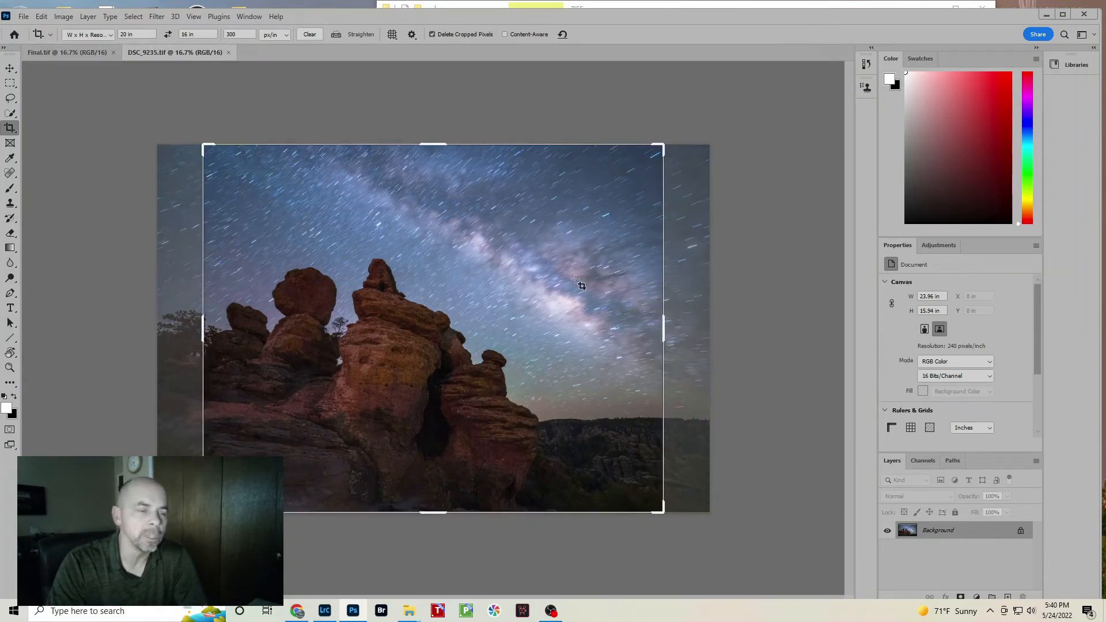
Select the entire DSC_9235 image and move it into Final.tif as a new layer, aligned with the canvas edges.
click(10, 83)
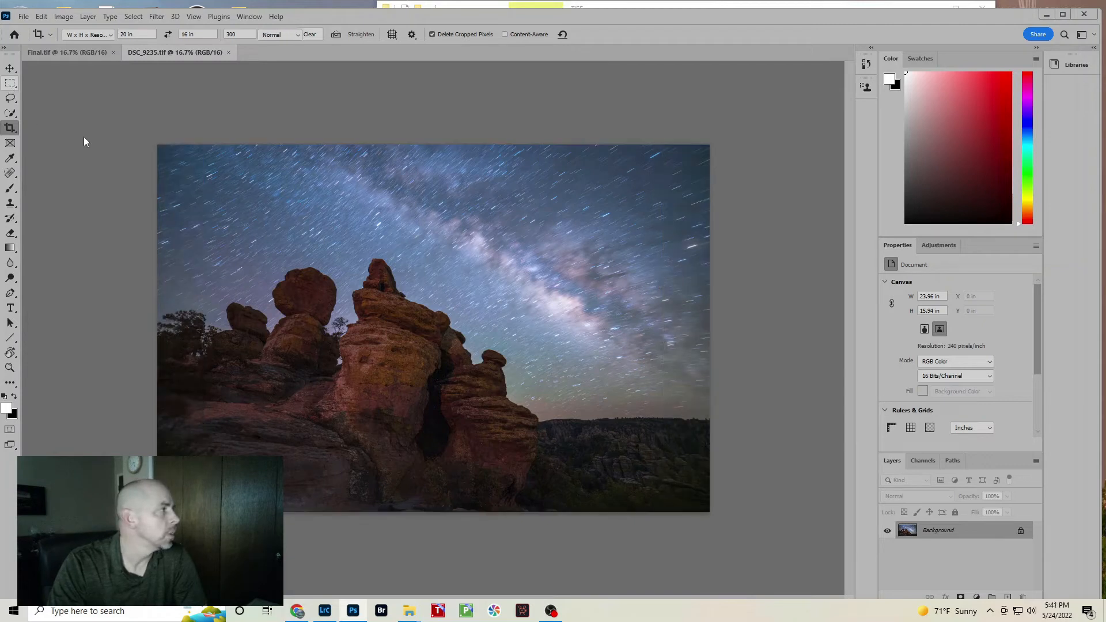
drag(161, 148, 1055, 599)
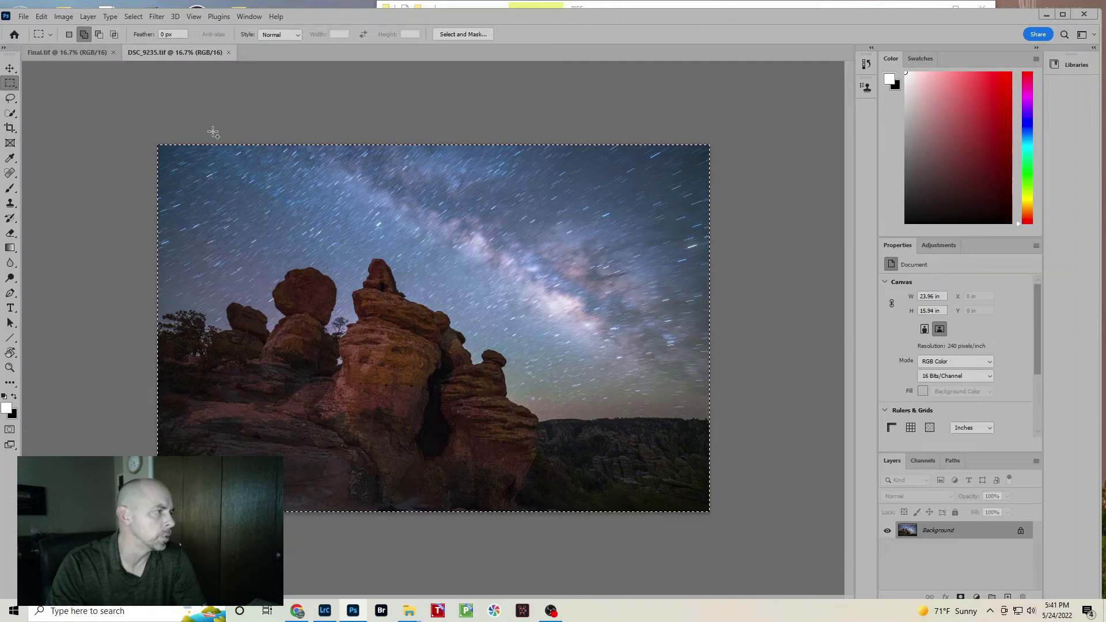
click(12, 69)
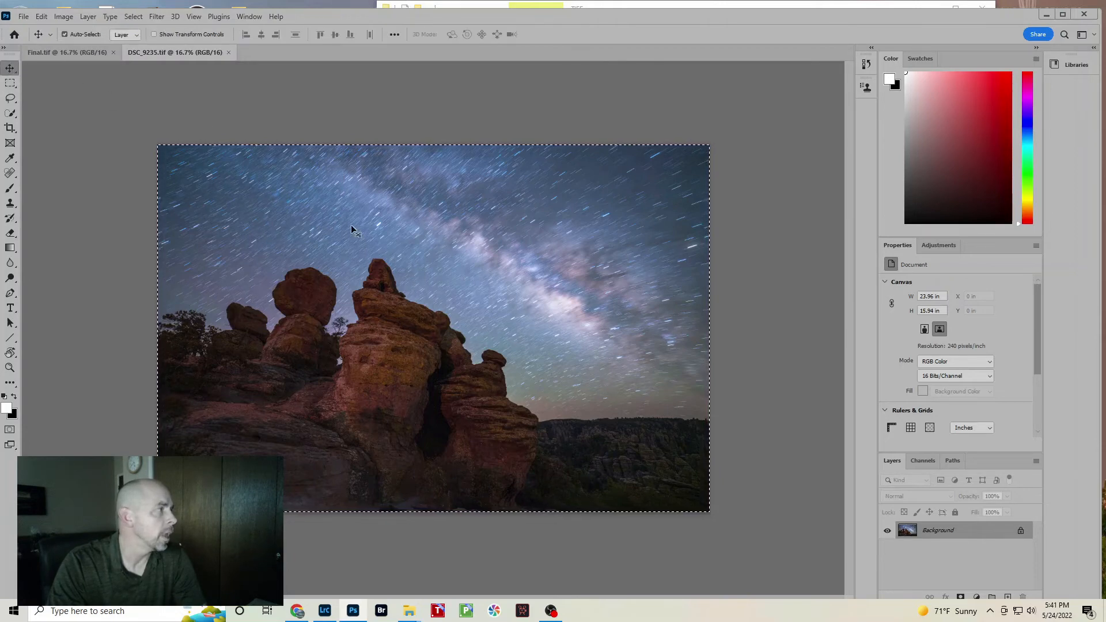
drag(83, 56, 523, 443)
mouse_move(466, 280)
mouse_down()
mouse_move(475, 276)
mouse_move(455, 272)
mouse_up()
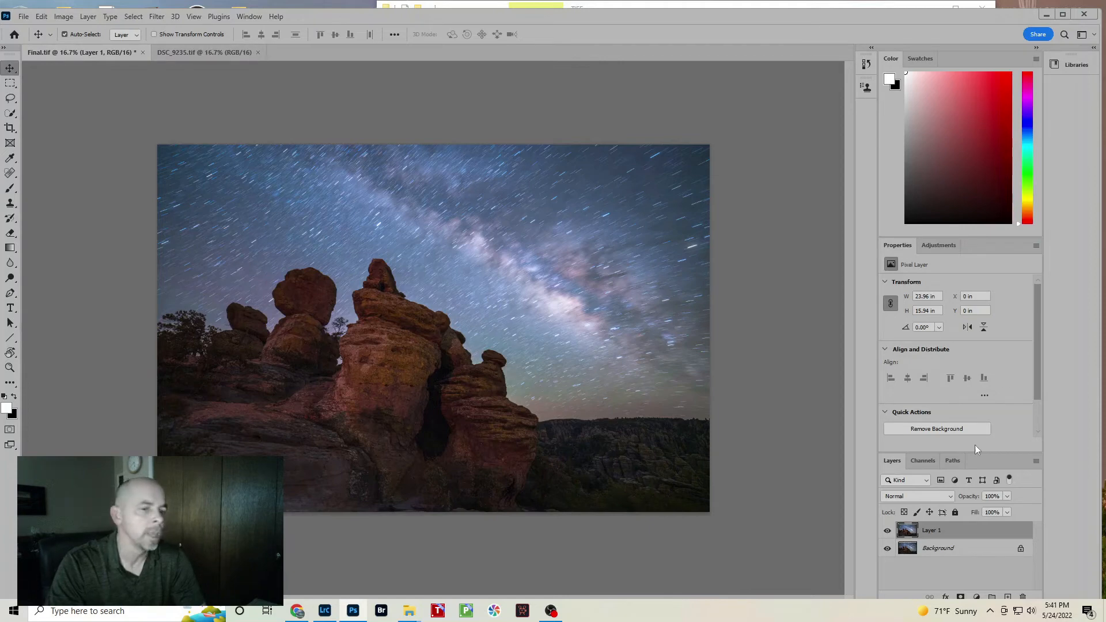
Hide Layer 1 and examine the stacked stars around the Milky Way at 66.7% magnification.
click(887, 531)
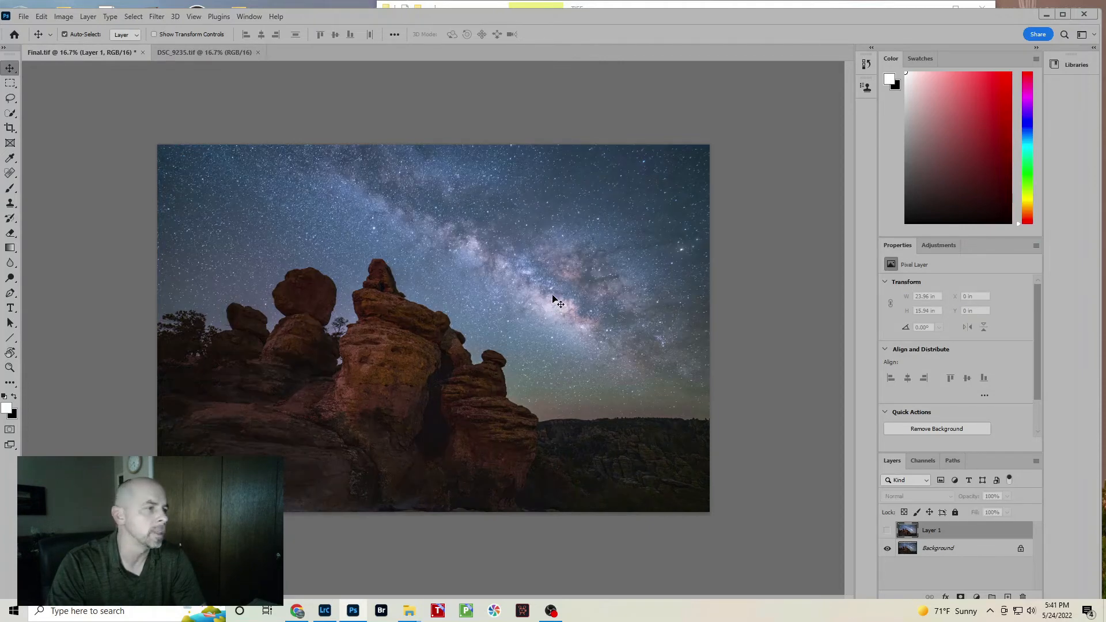
click(10, 368)
click(474, 258)
click(475, 262)
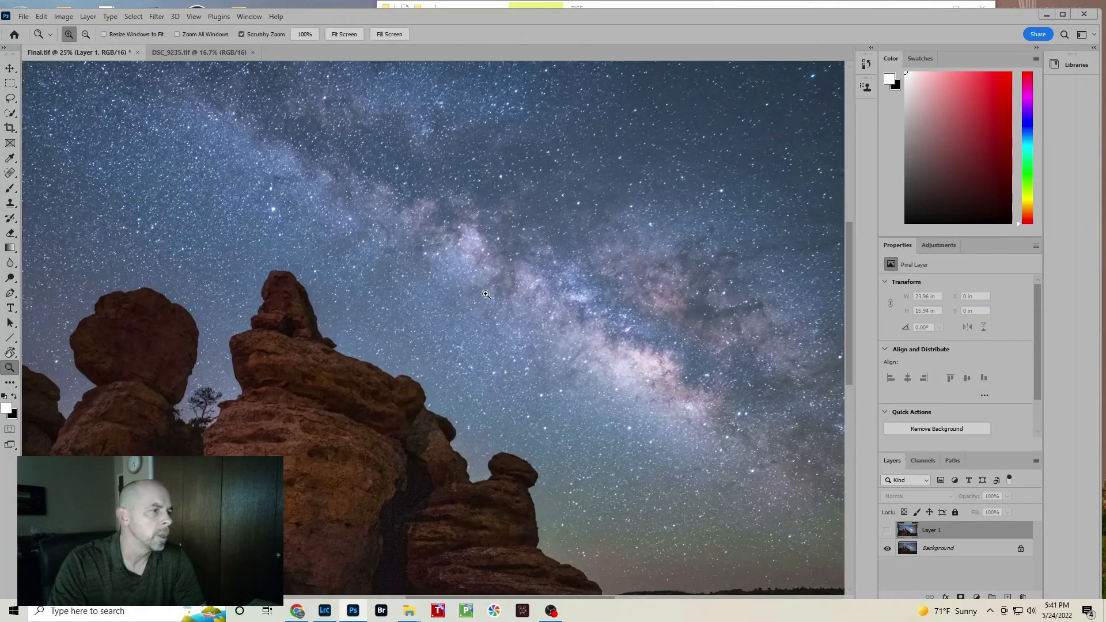
click(485, 298)
click(485, 298)
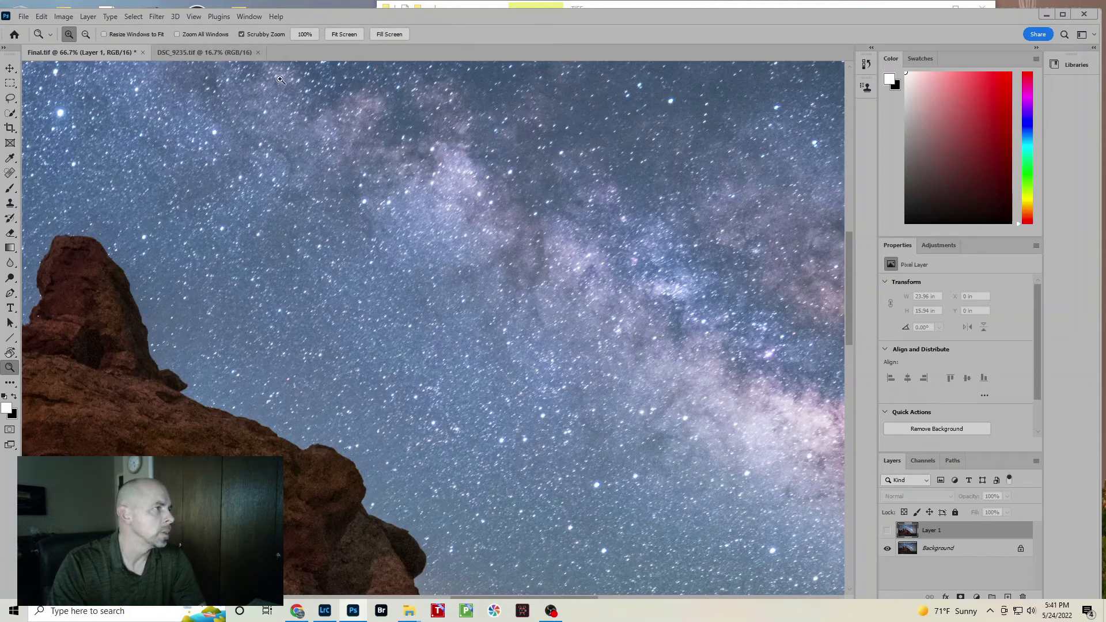
Fit the image to the screen, show Layer 1 again, and close the DSC_9235.tif document.
click(84, 35)
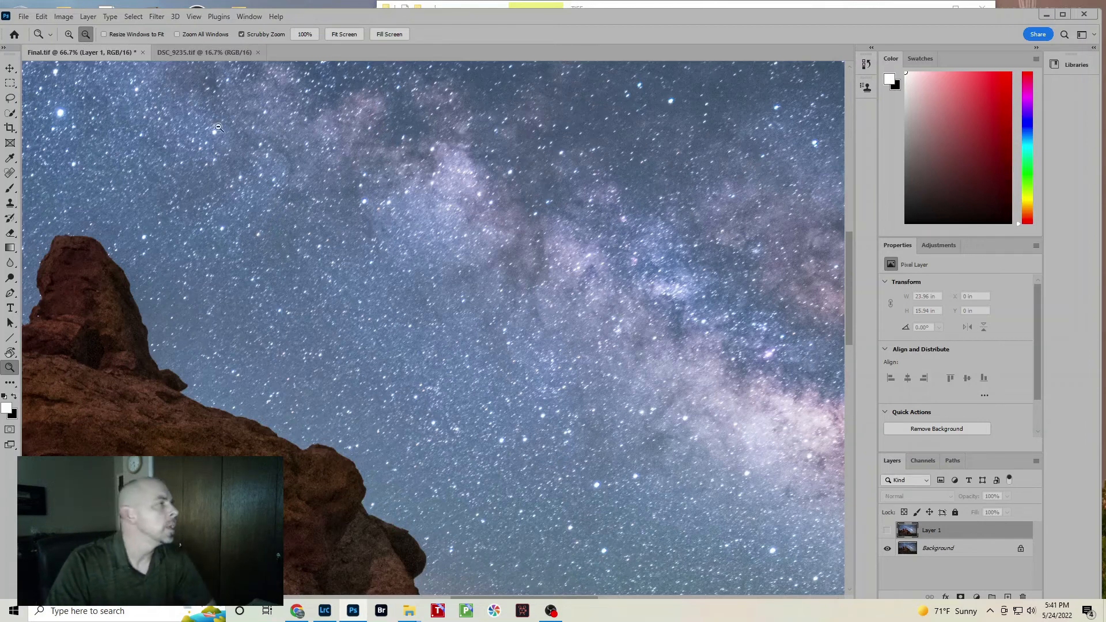
click(336, 35)
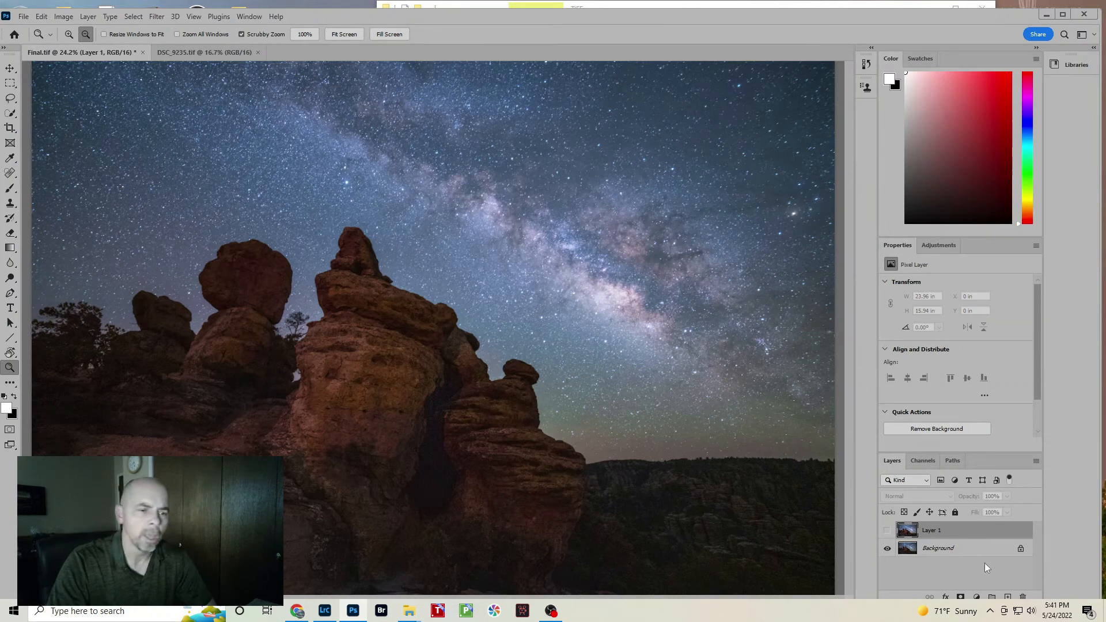
click(887, 531)
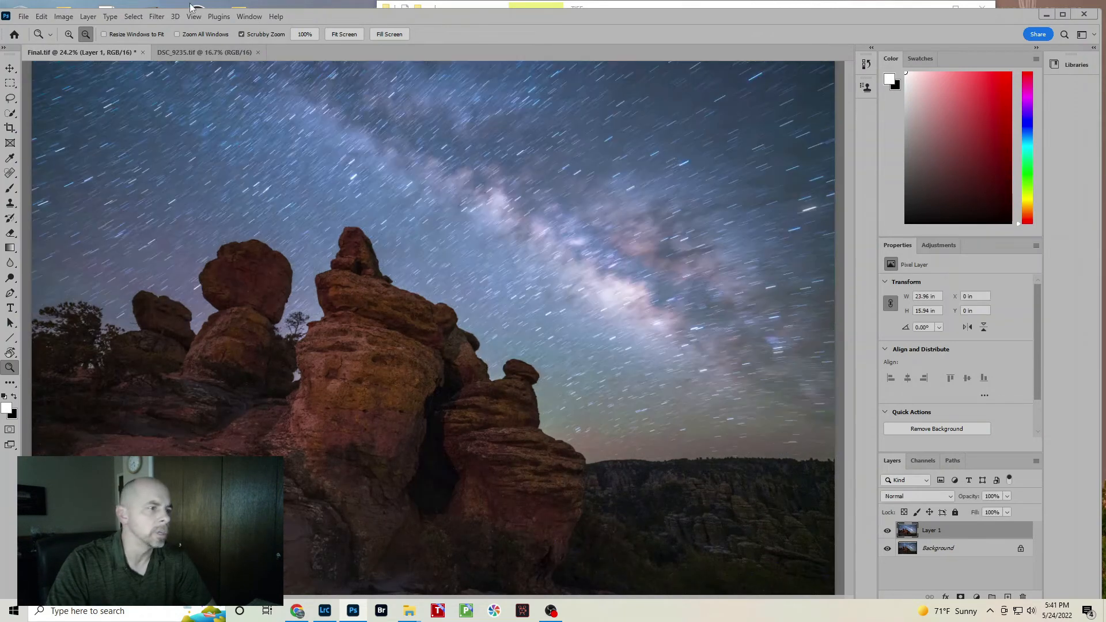
click(254, 54)
click(258, 52)
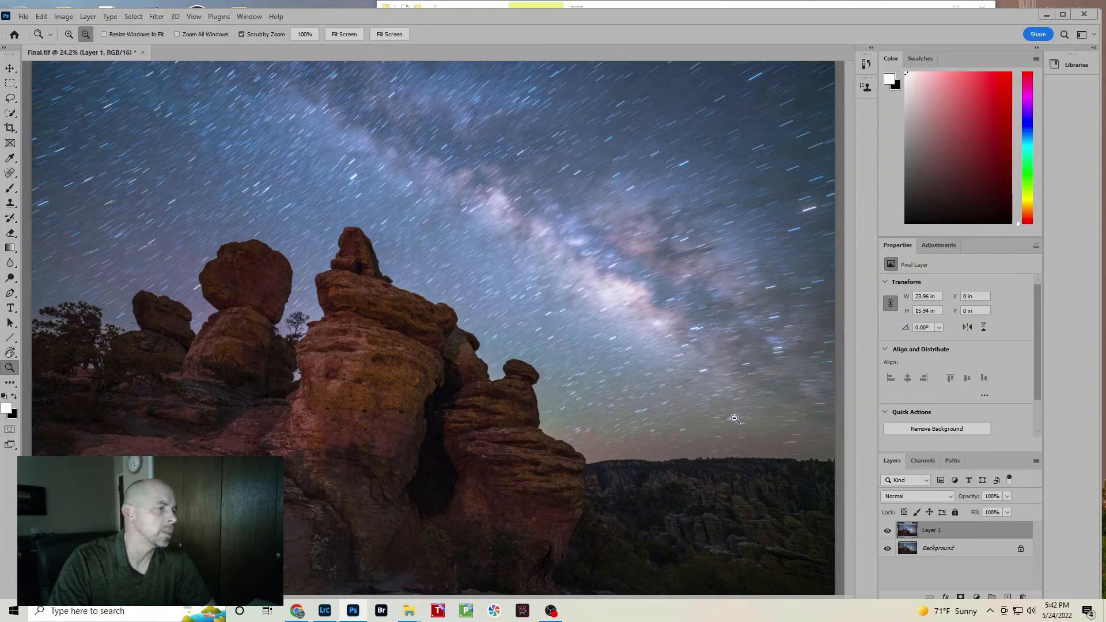
Select the sky on Layer 1, try that selection as a layer mask, and undo the mask.
click(131, 17)
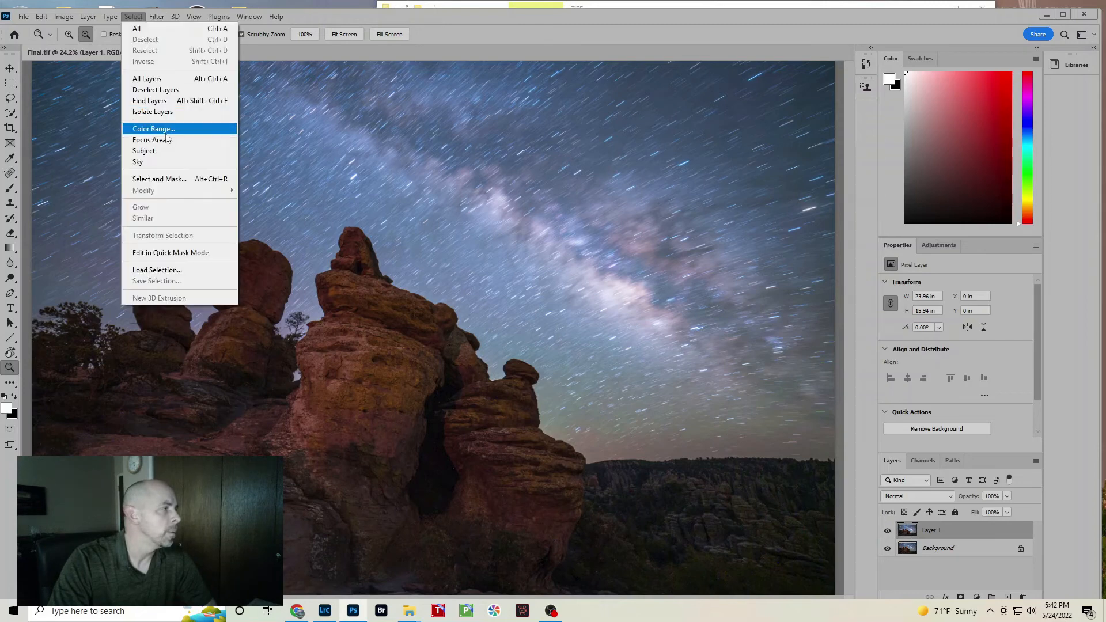
click(164, 166)
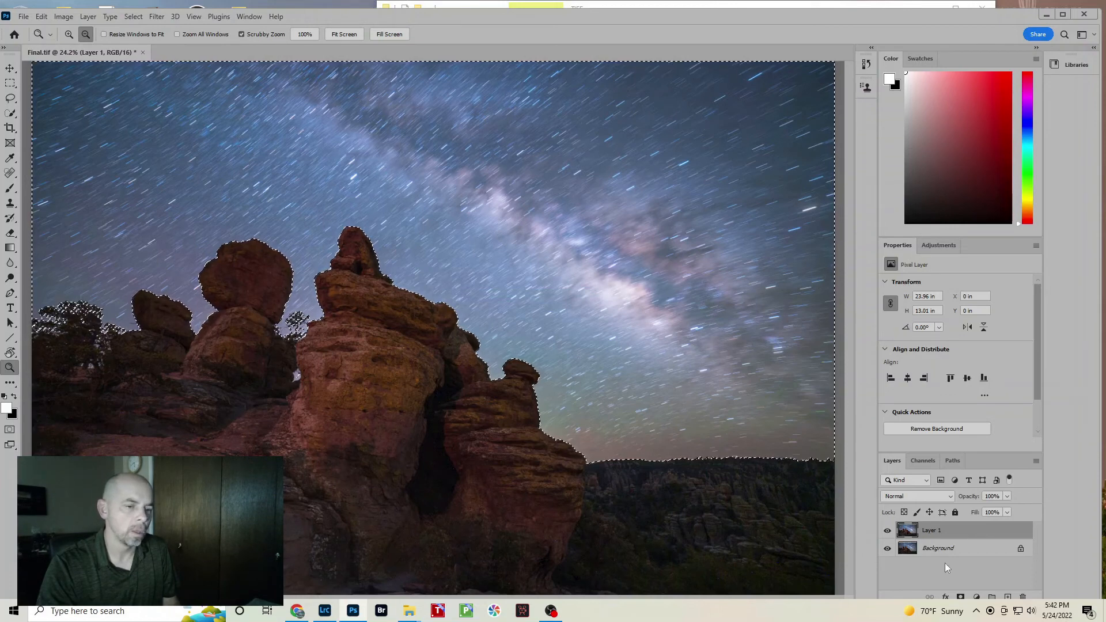
click(963, 598)
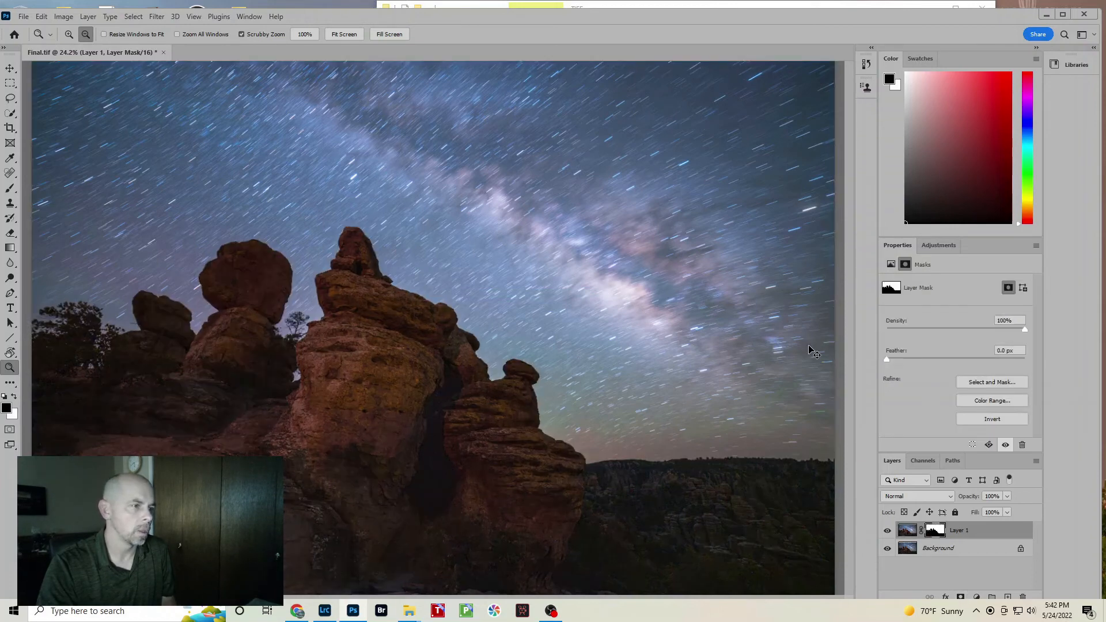
key(ctrl+z)
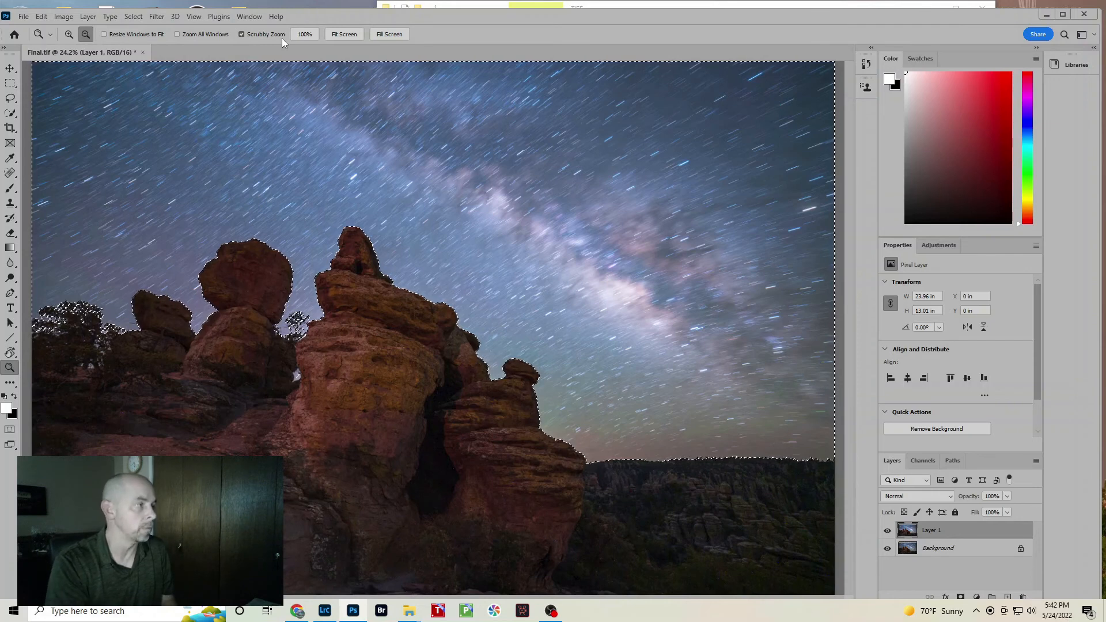
Invert the sky selection to the rocks and ground, and add it to Layer 1 as a layer mask.
key(ctrl+shift+i)
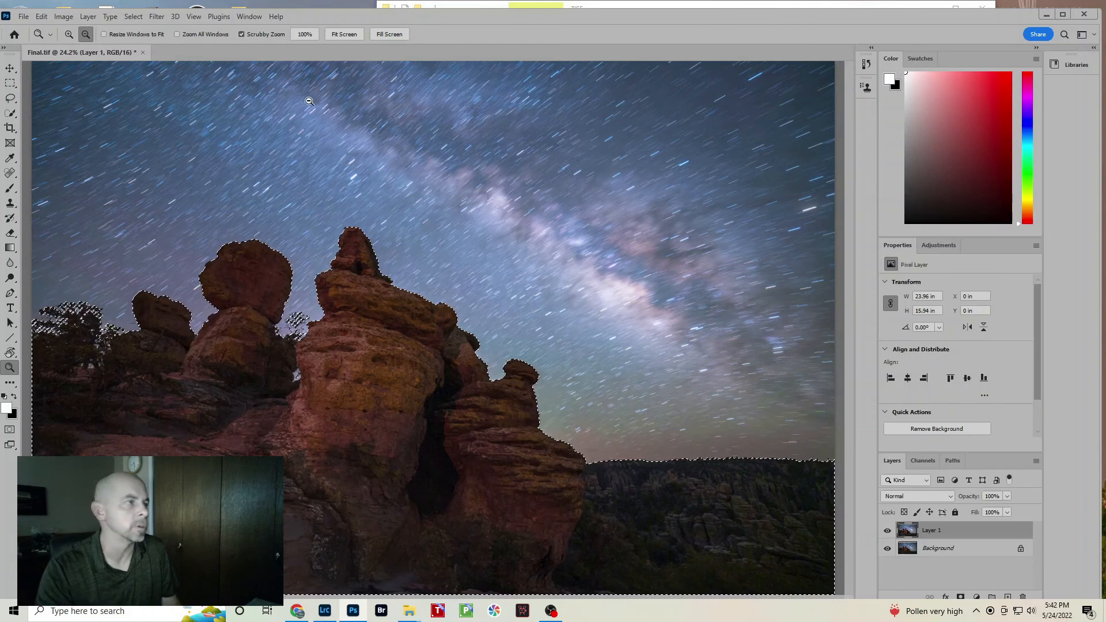
click(128, 18)
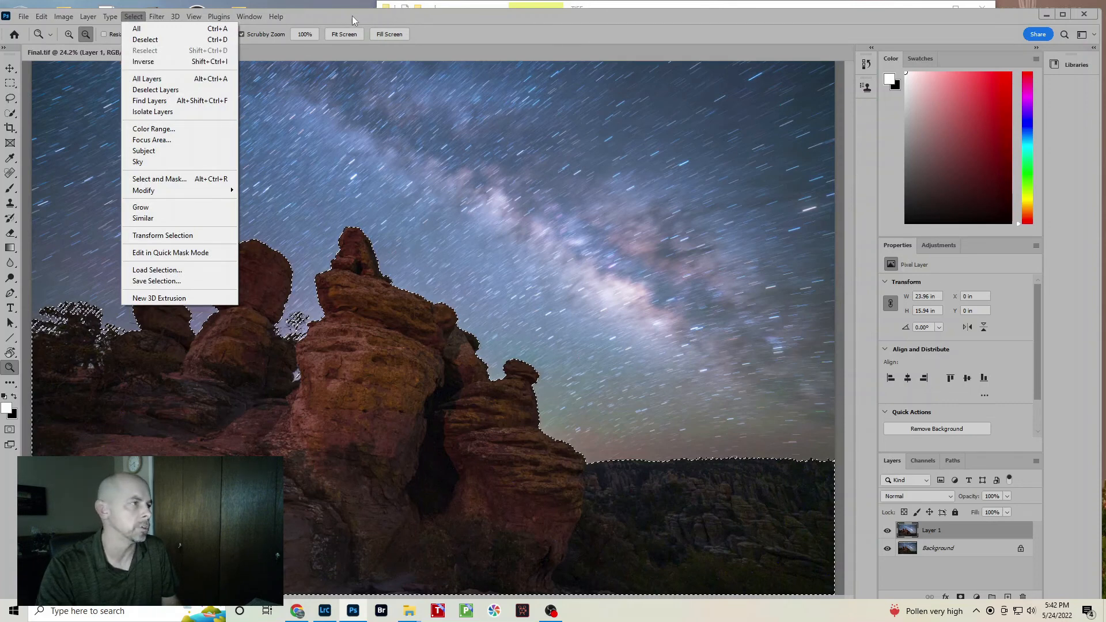
click(145, 61)
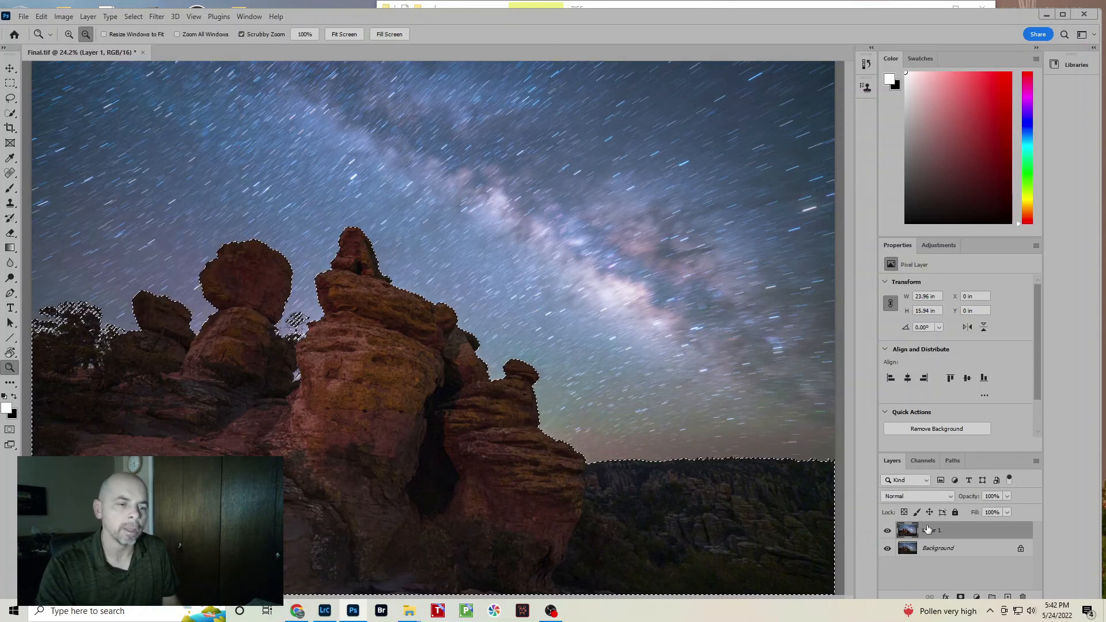
click(961, 598)
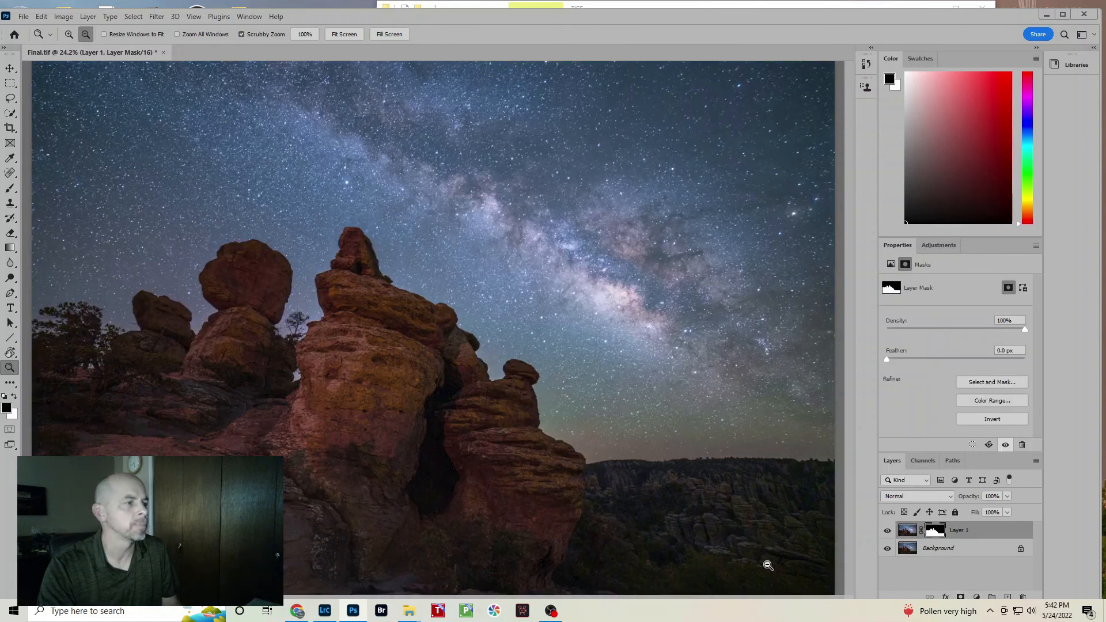